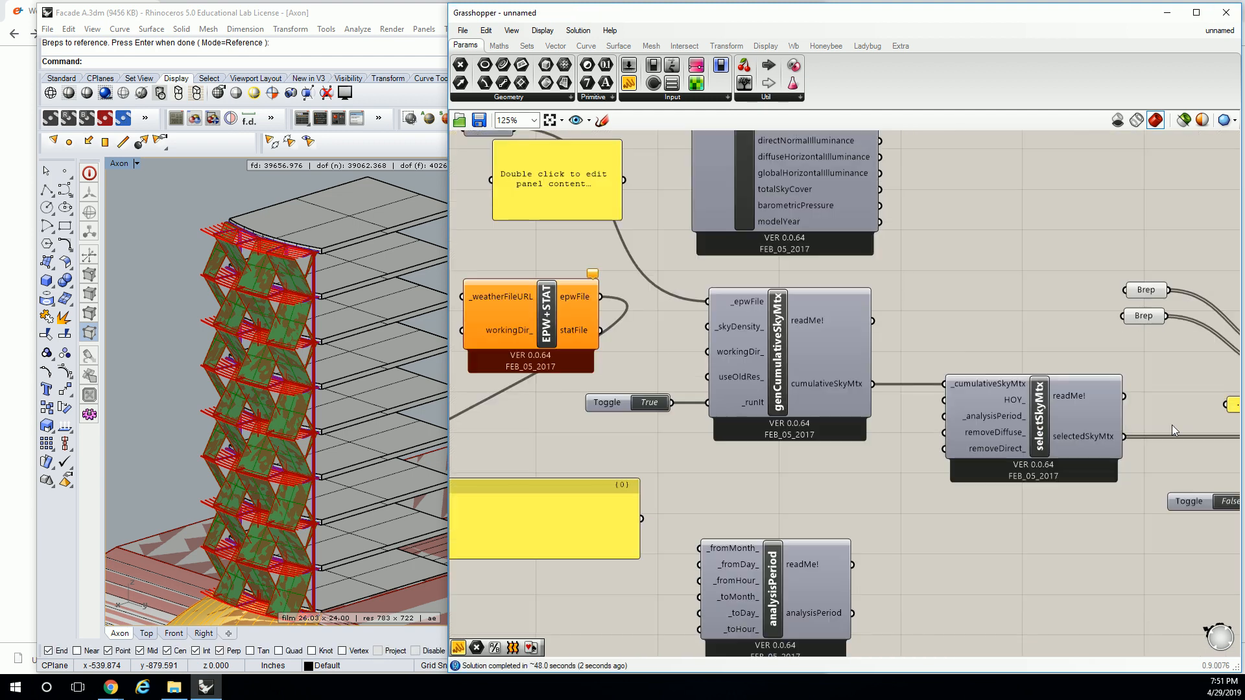
Delete the empty text panel covering the EPW FILE connections
left_click(691, 262)
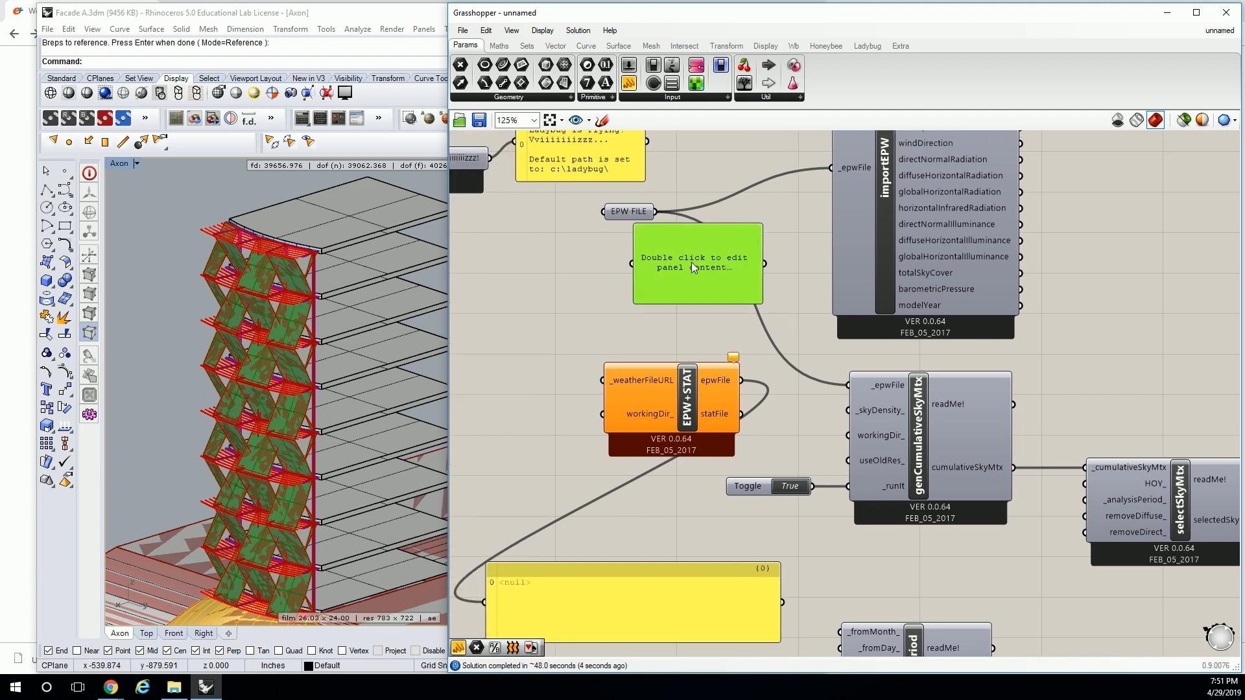
key("Delete")
Switch to Chrome and read the genCumulativeSkyMtx error forum thread, including the reply about copying gendaymtx.exe to c:\ladybug
left_click(111, 686)
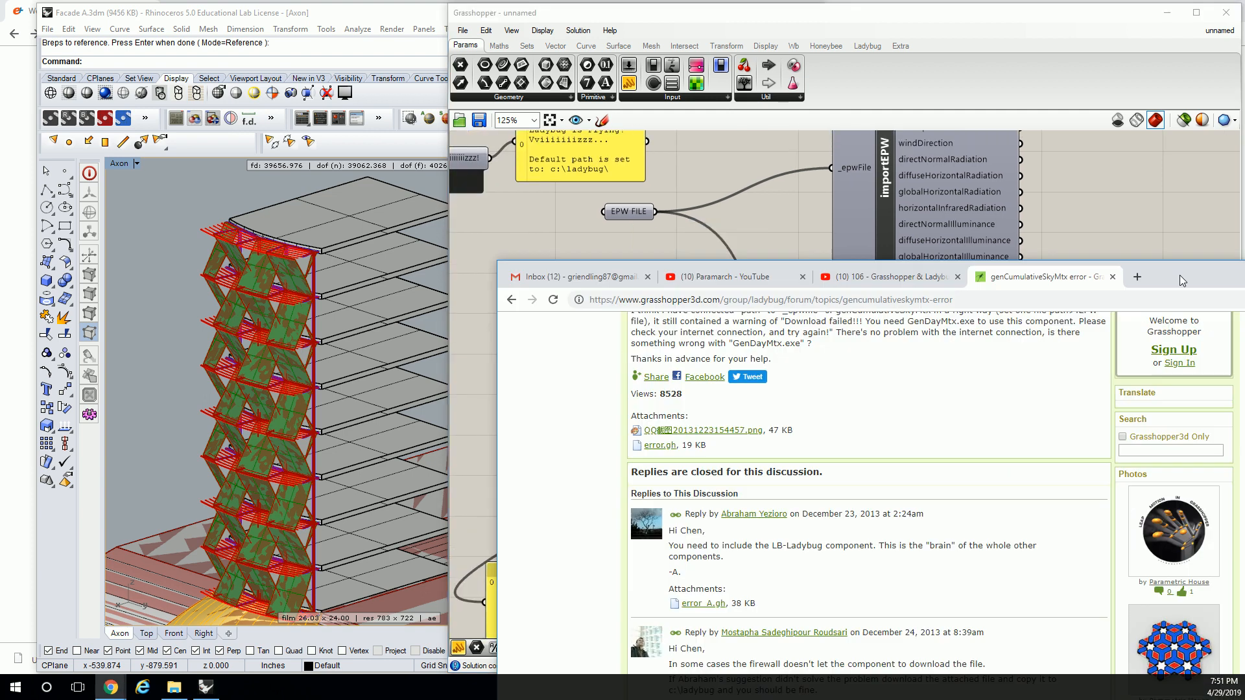
scroll(428, 137, "up", 2)
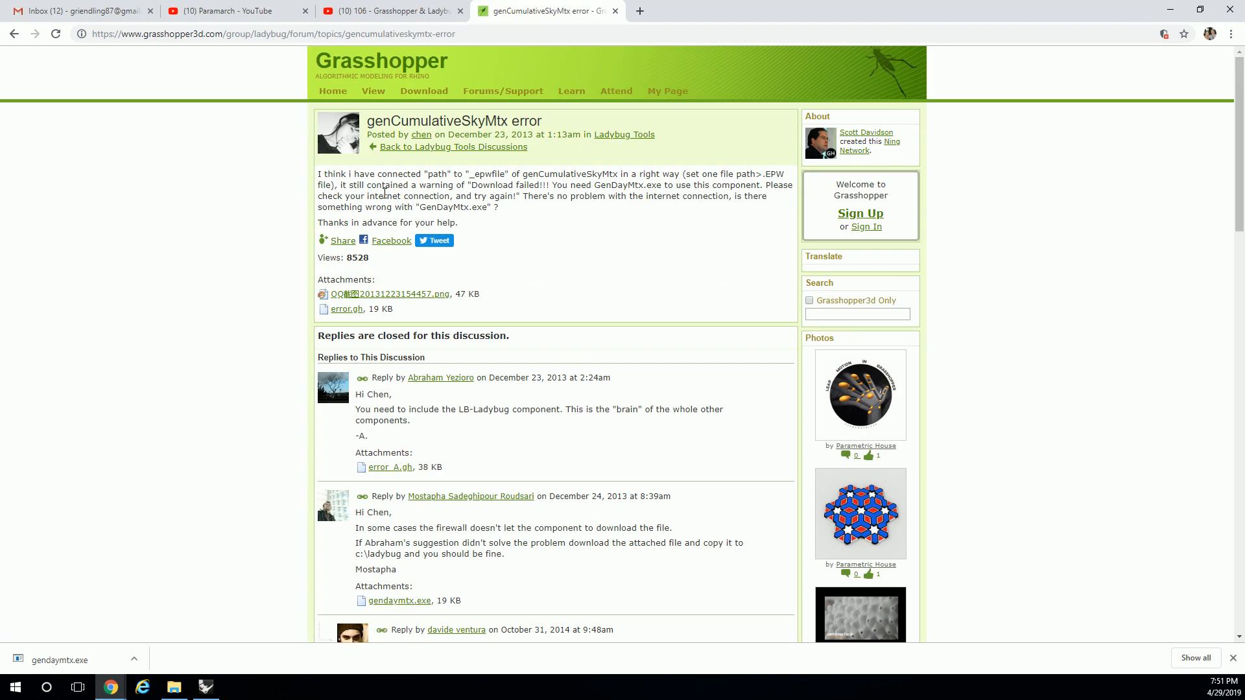
left_click_drag(438, 174, 559, 185)
left_click(567, 184)
left_click(570, 206)
left_click_drag(483, 185, 659, 186)
left_click(548, 232)
scroll(531, 249, "down", 3)
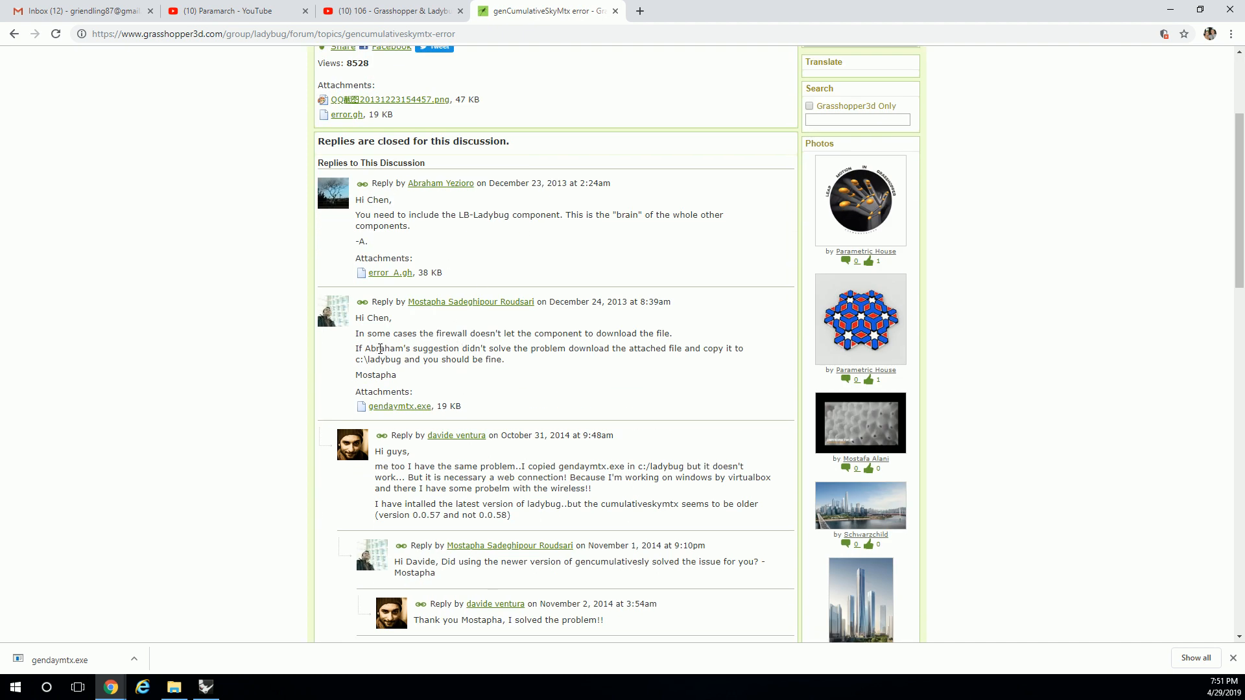
left_click_drag(355, 377, 430, 397)
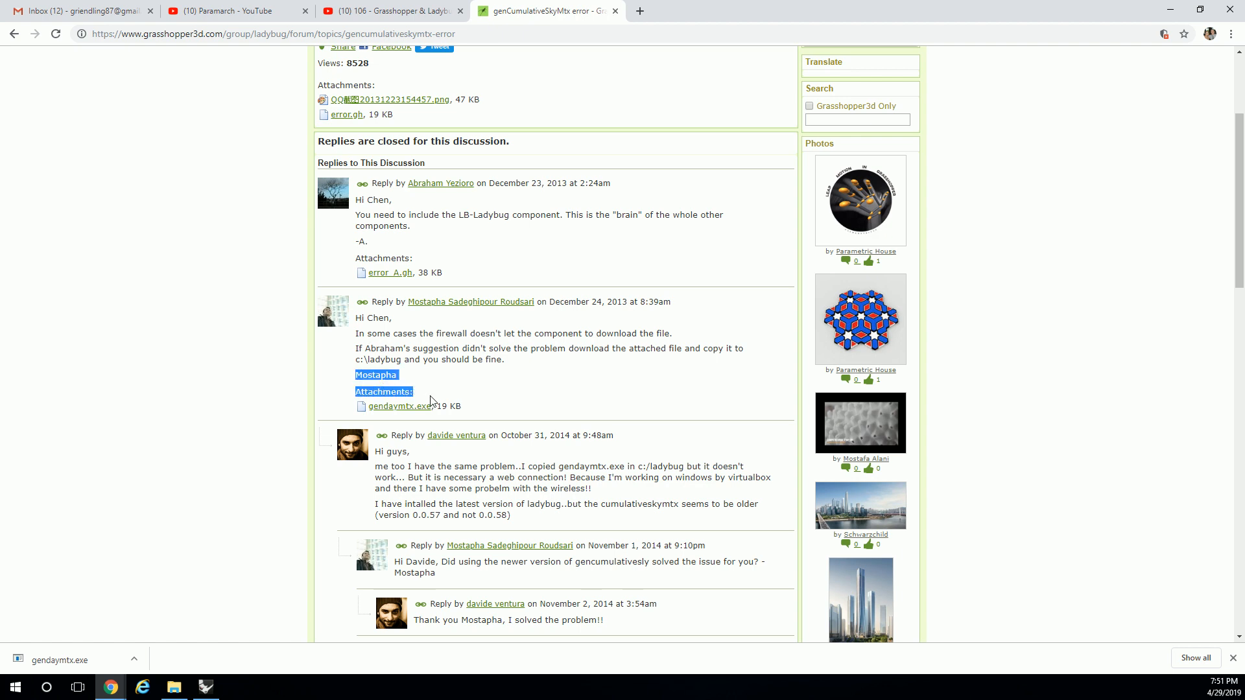
left_click(355, 403)
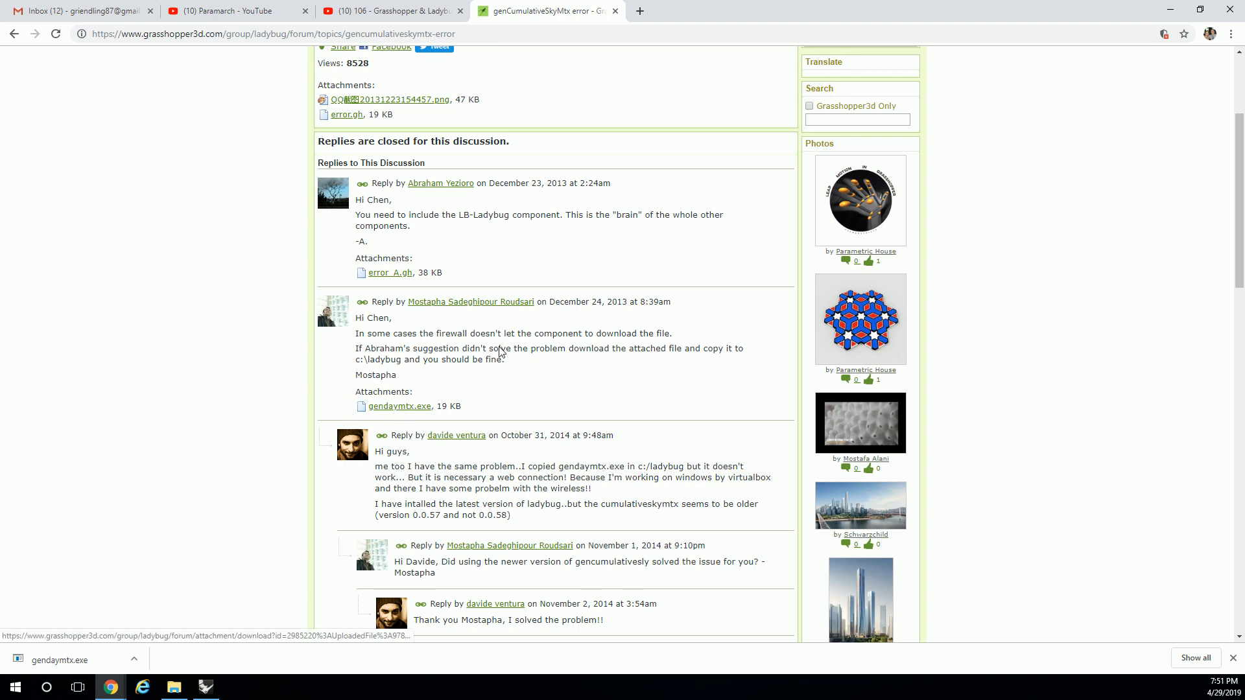
Switch to File Explorer and copy gendaymtx.exe from the ladybug folder on Local Disk (C:)
key("alt+Tab")
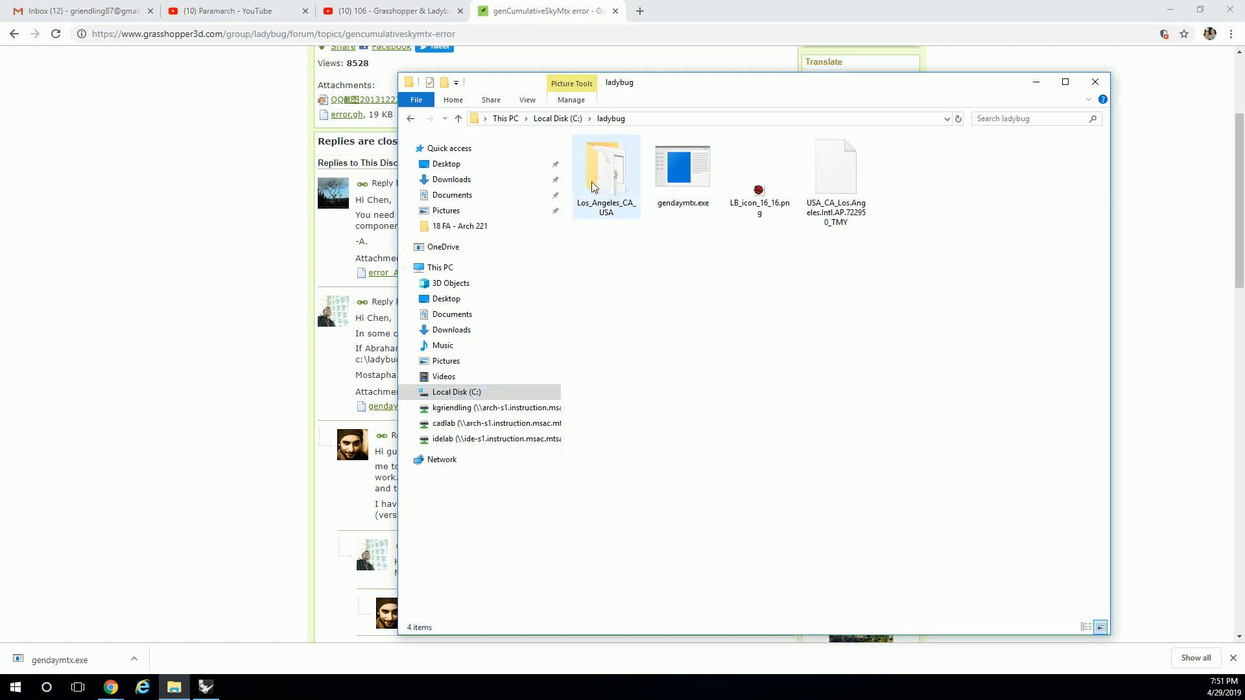
left_click(564, 118)
double_click(609, 213)
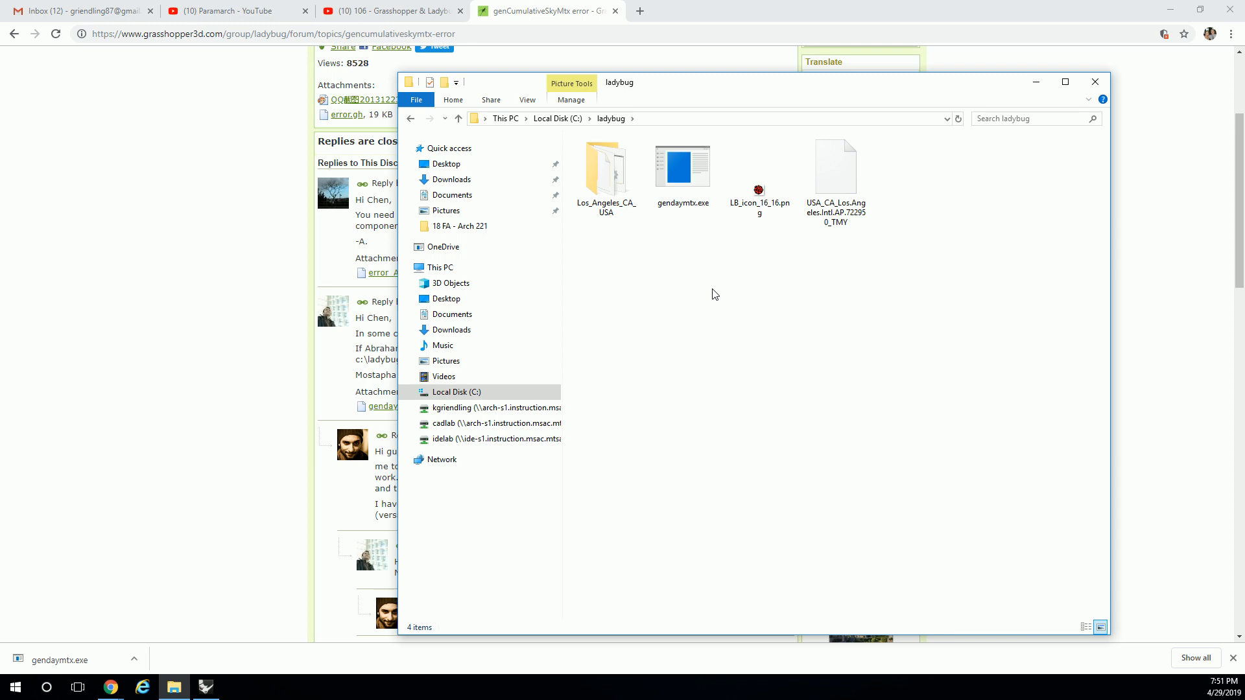
left_click(675, 184)
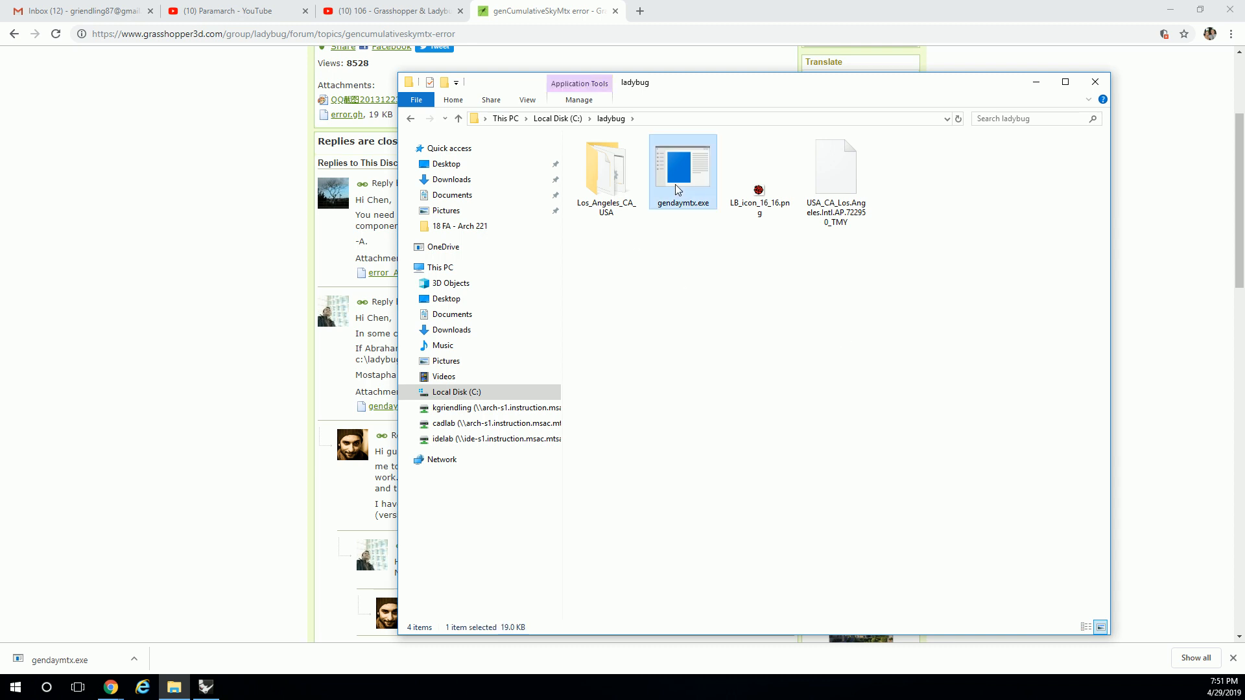
Paste gendaymtx.exe into the Resources folder under 19 SP - Arch 222 > Class Definitions on the cadlab network drive
left_click(493, 423)
left_click(631, 415)
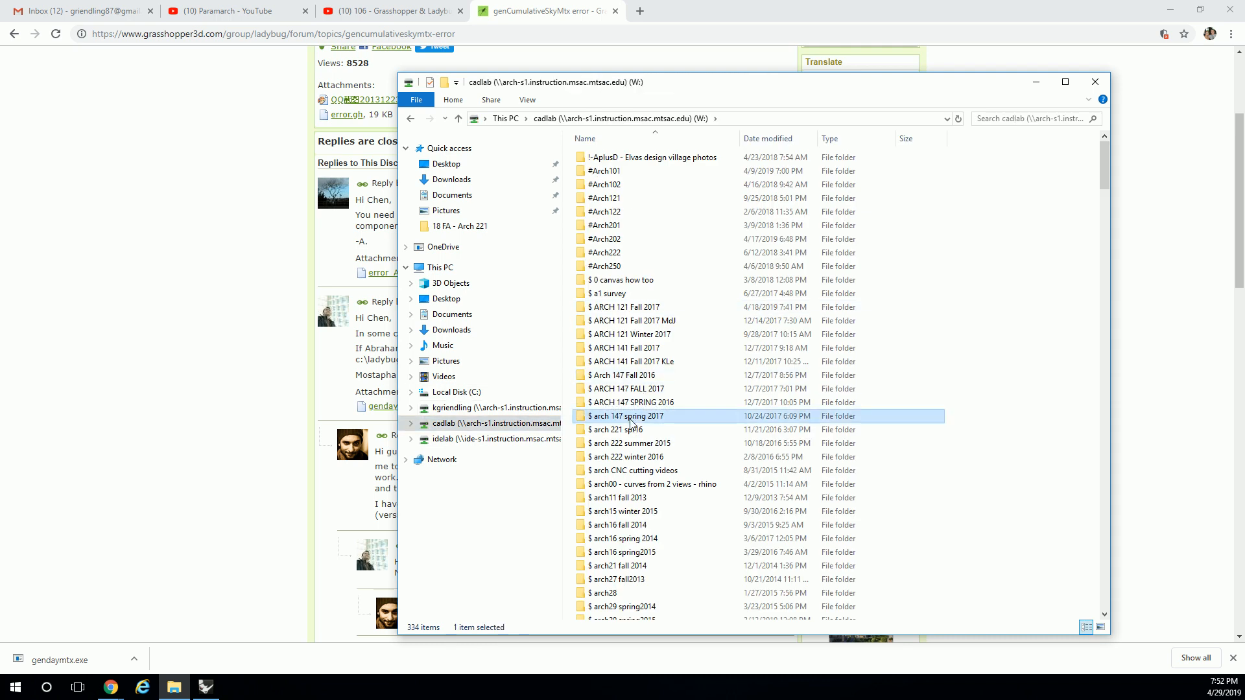
key("k")
double_click(627, 169)
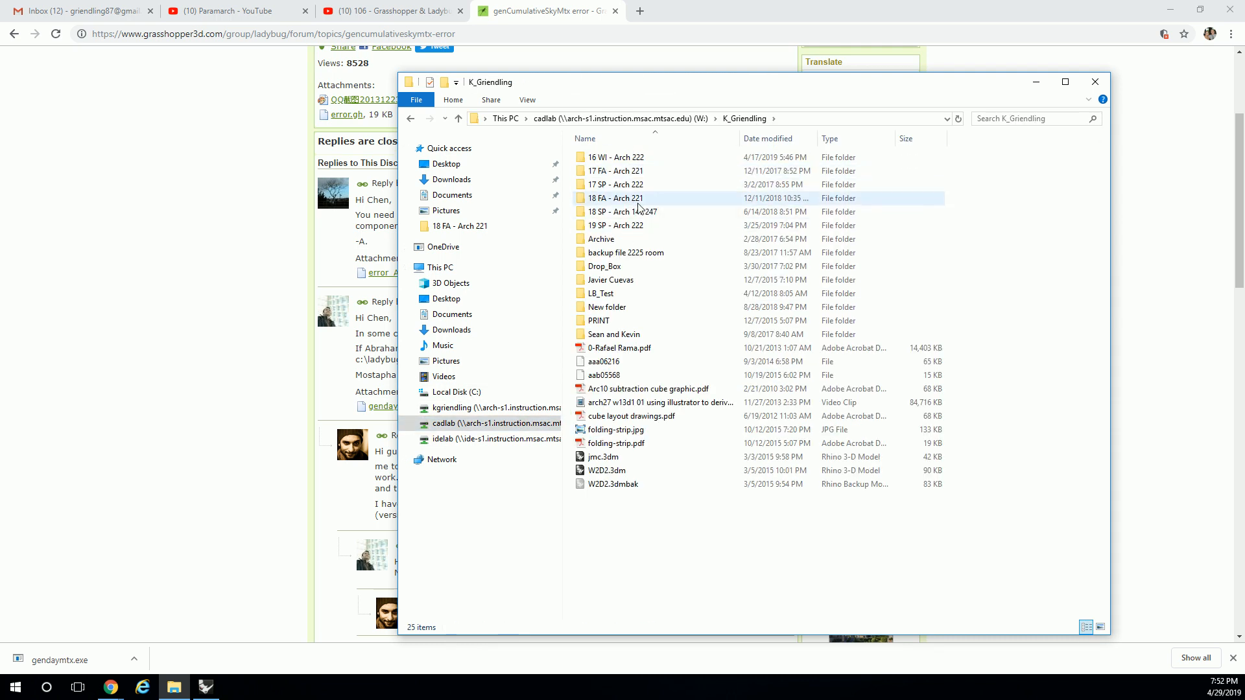
double_click(627, 225)
double_click(614, 158)
double_click(608, 173)
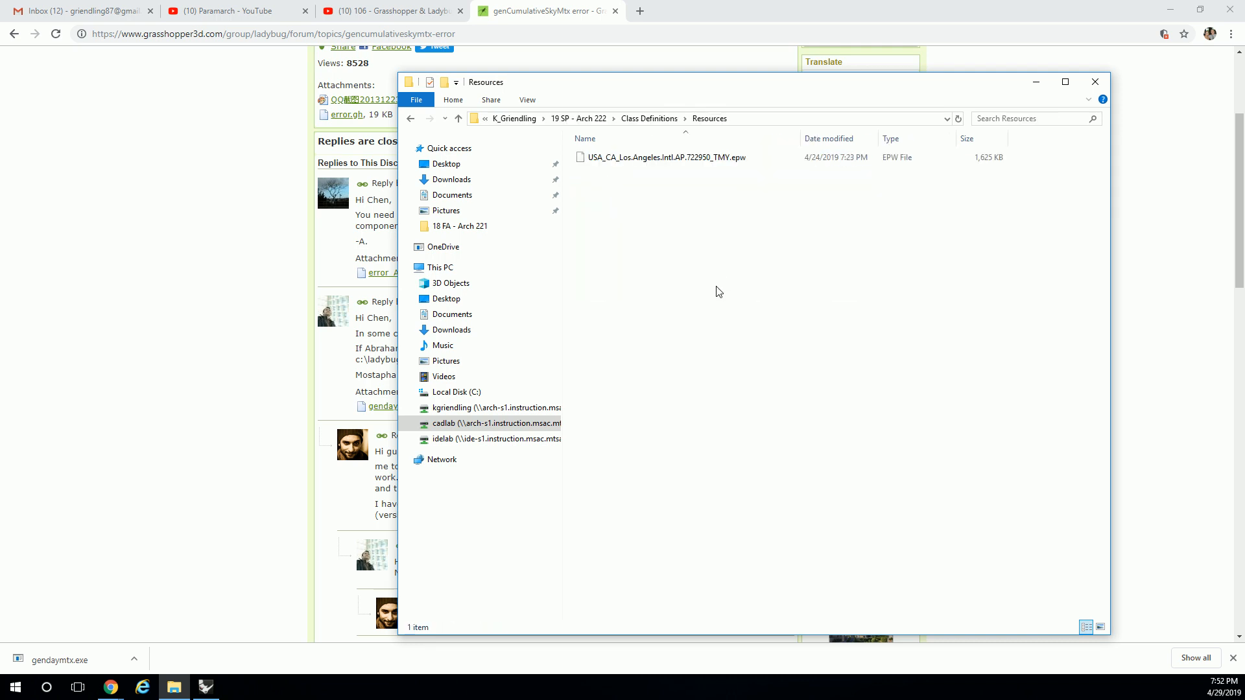
key("ctrl+v")
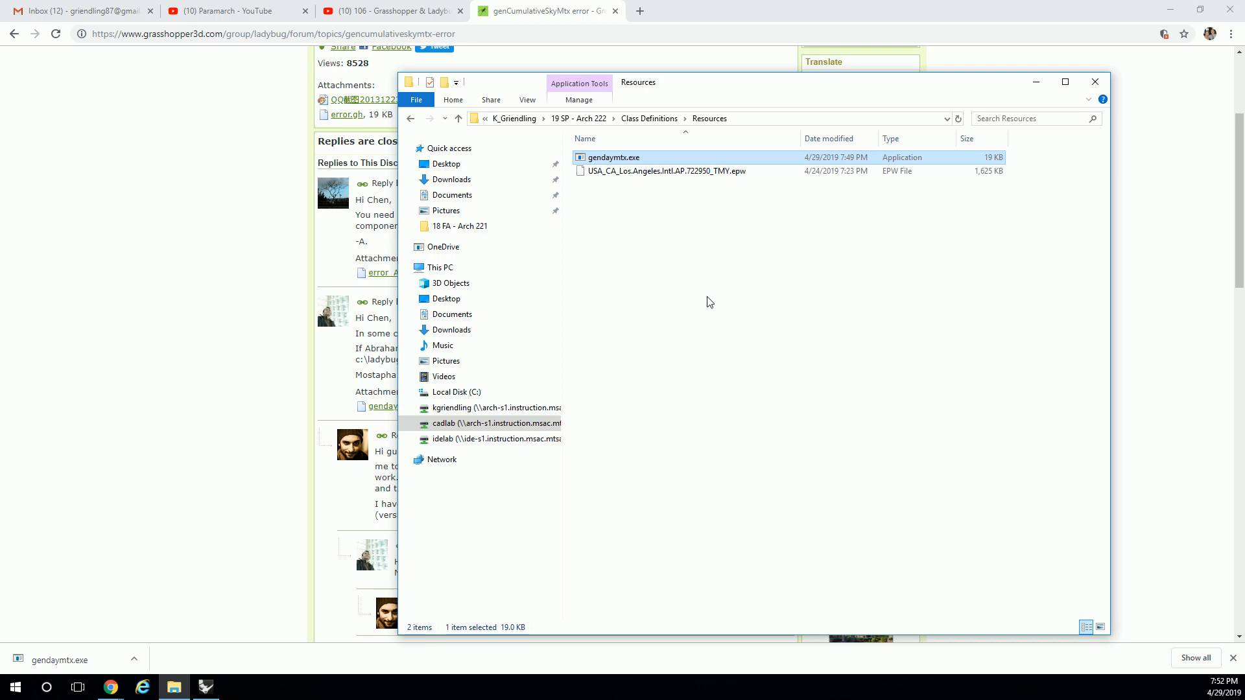
Reopen the ladybug folder on Local Disk (C:) to check its files
left_click(479, 392)
double_click(616, 212)
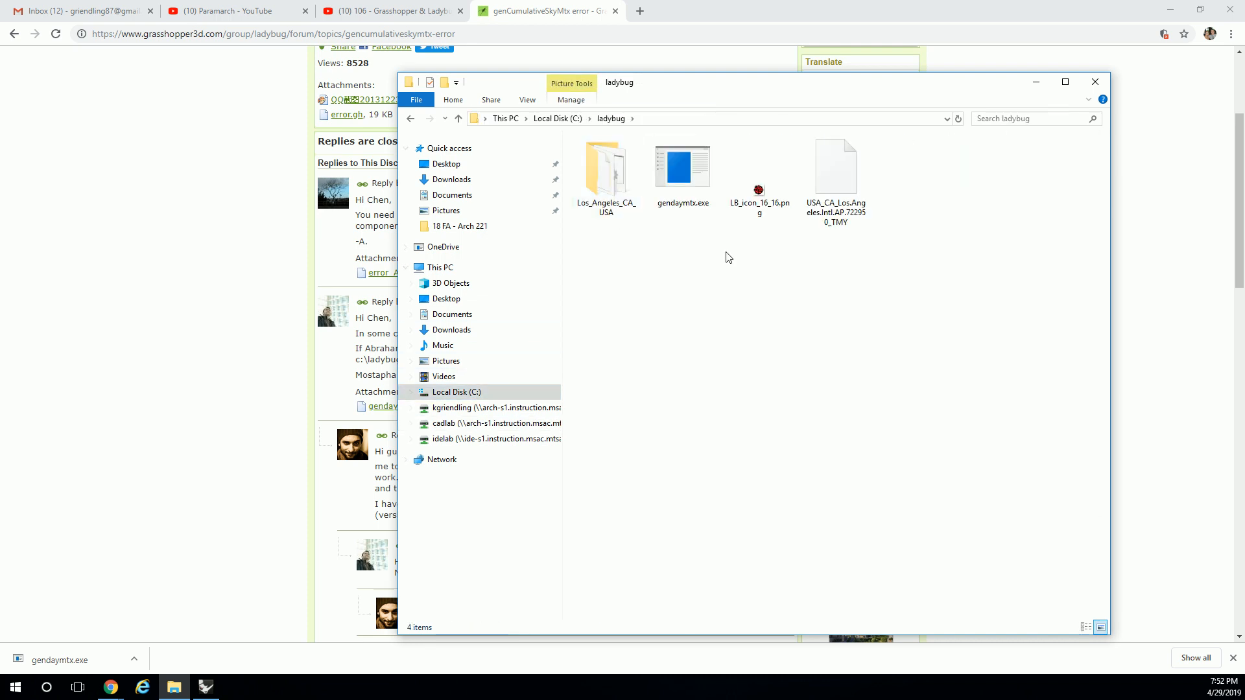
Switch back to Grasshopper and recompute the definition
left_click(206, 687)
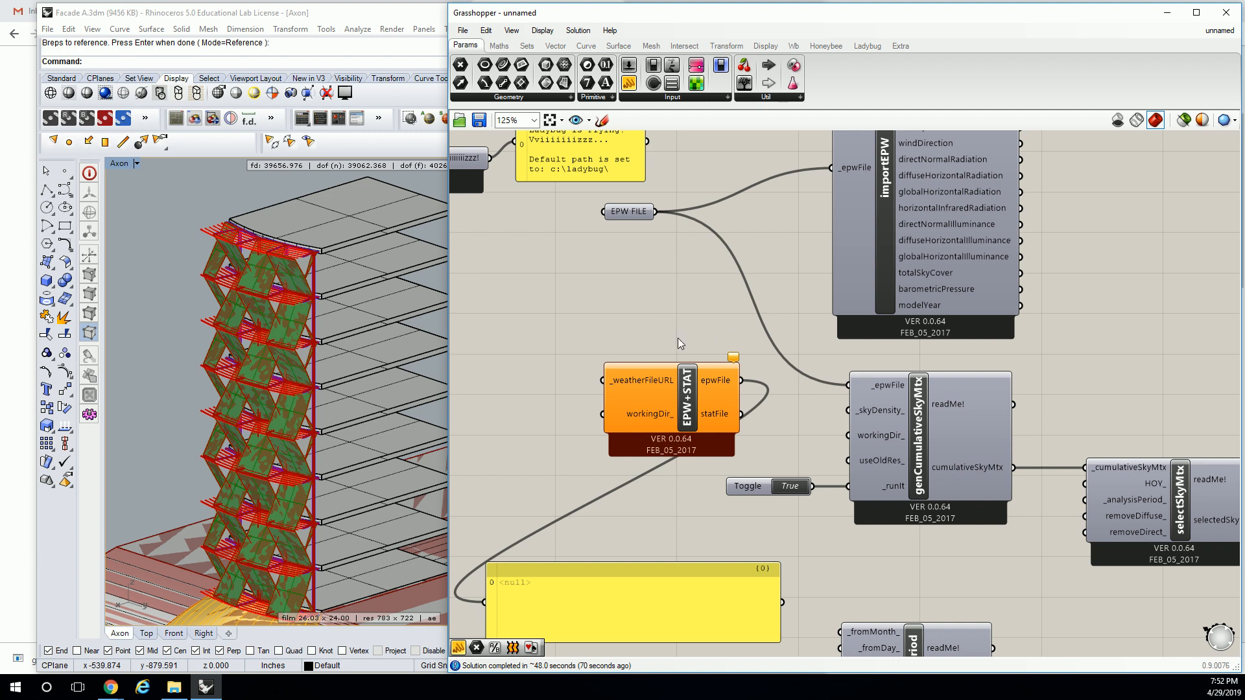
right_click_drag(674, 269, 666, 309)
right_click(647, 336)
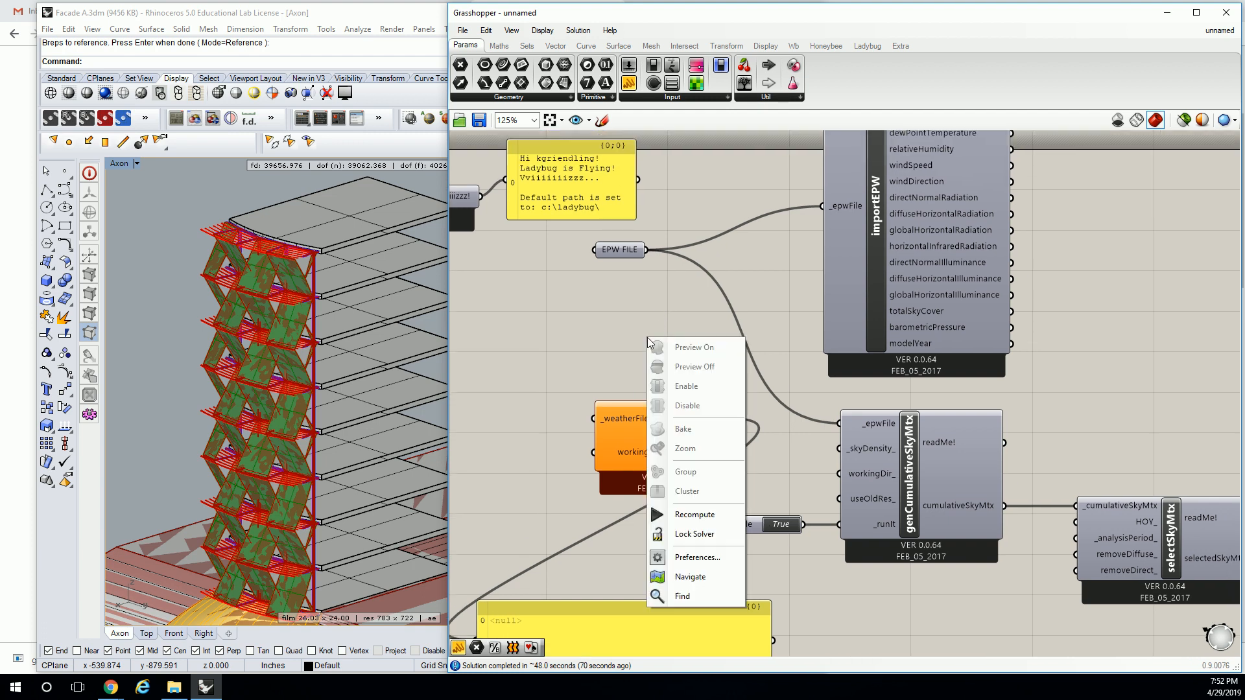
left_click(711, 516)
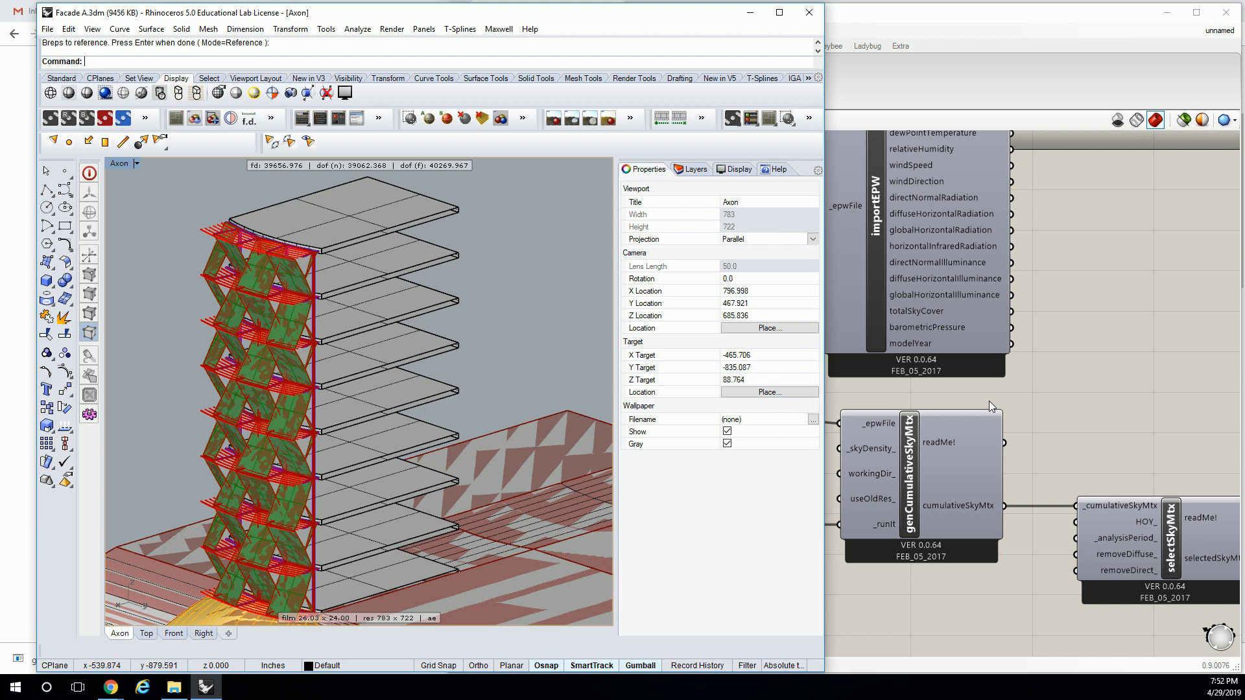
left_click(1001, 368)
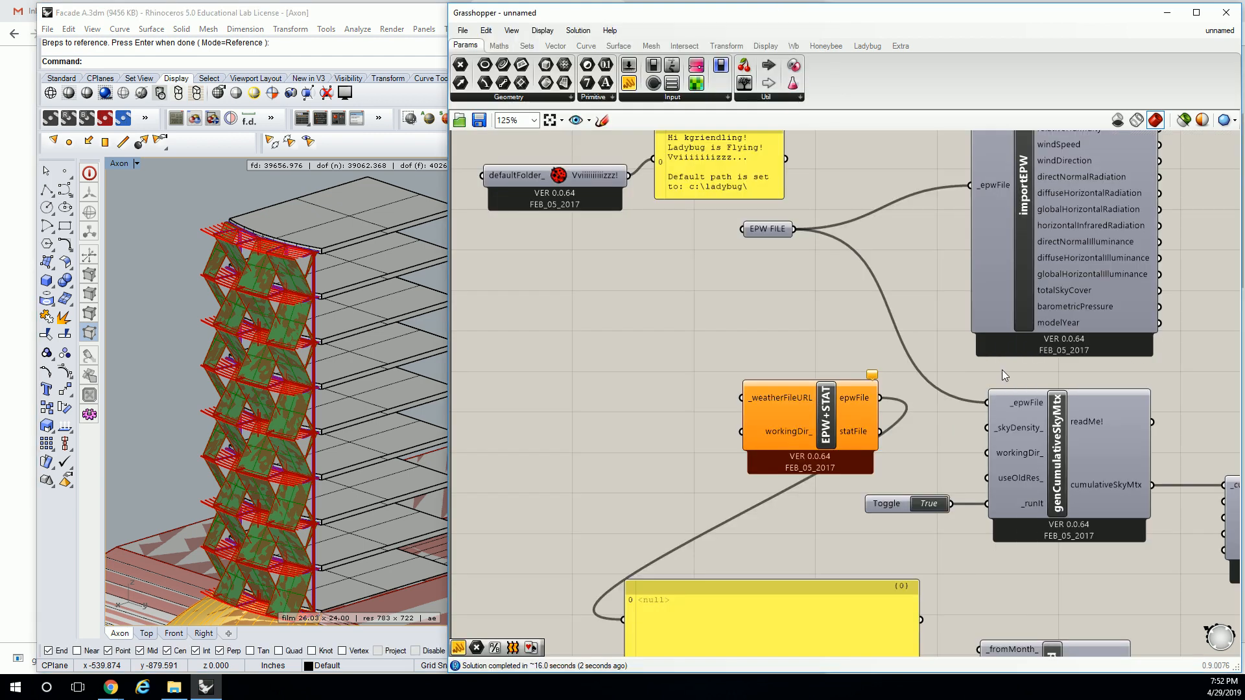
Delete the unused EPW+STAT component and the null panel connected to it
left_click(808, 422)
key("Delete")
right_click_drag(886, 481, 782, 351)
left_click(720, 470)
key("Delete")
Move the EPW FILE parameter down between the importEPW and genCumulativeSkyMtx components
right_click_drag(750, 300, 722, 427)
left_click_drag(640, 227, 683, 334)
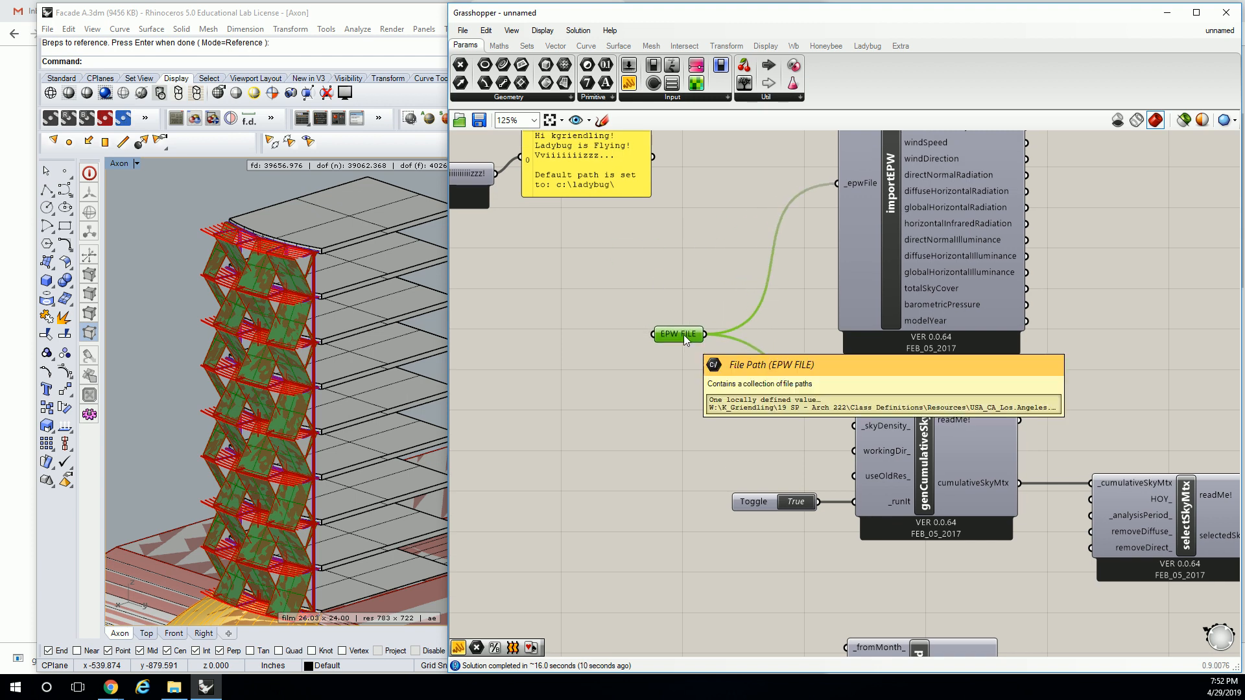
Inspect the cumulativeSkyMtx output and survey the whole definition up to the radiationAnalysis component
right_click_drag(1106, 439, 1047, 400)
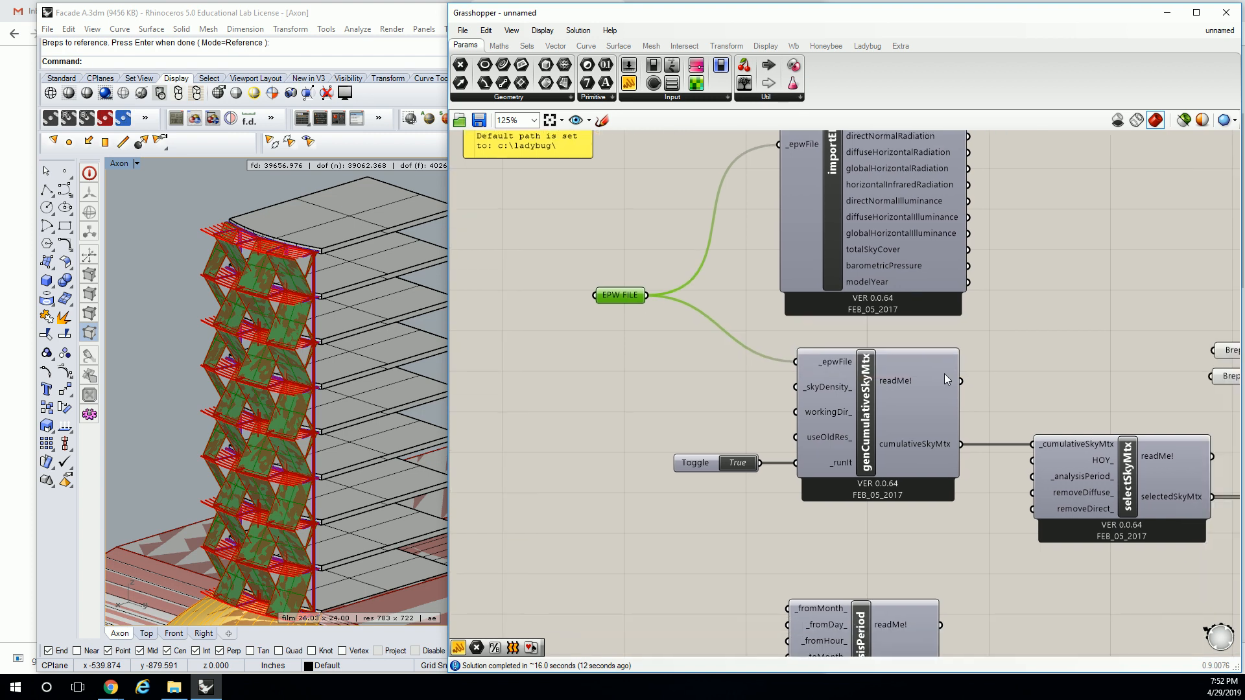
mouse_move(931, 445)
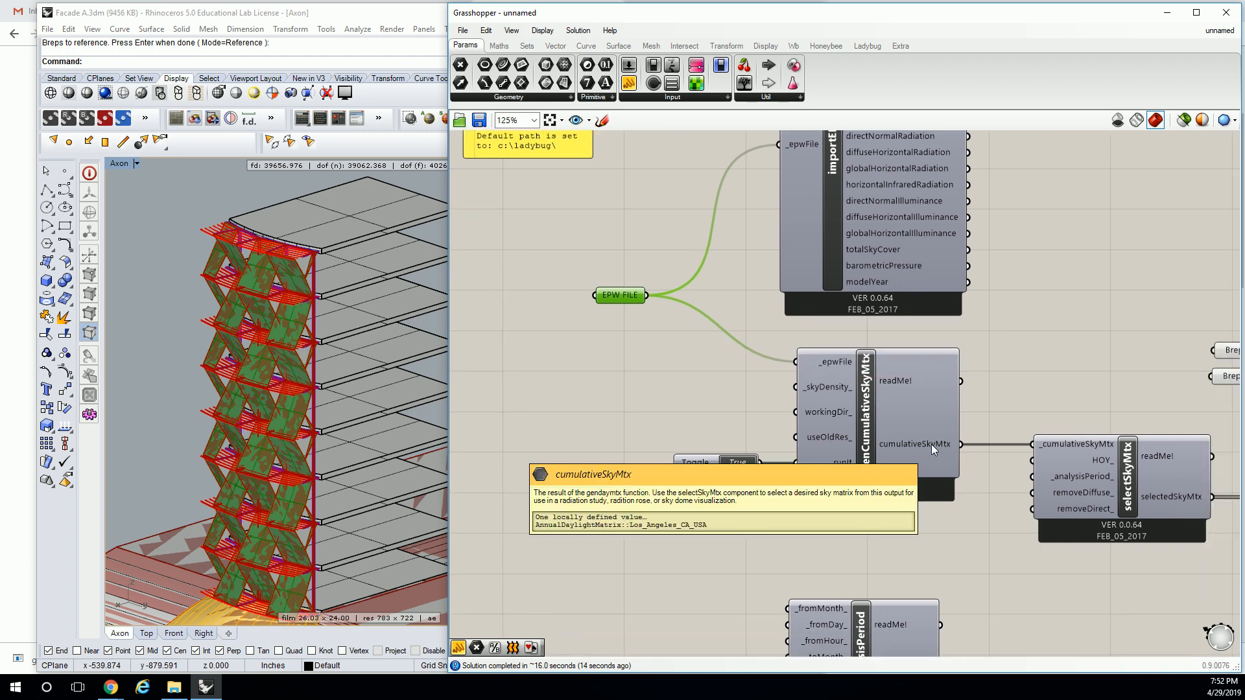
right_click_drag(1011, 430, 697, 388)
right_click_drag(850, 404, 656, 347)
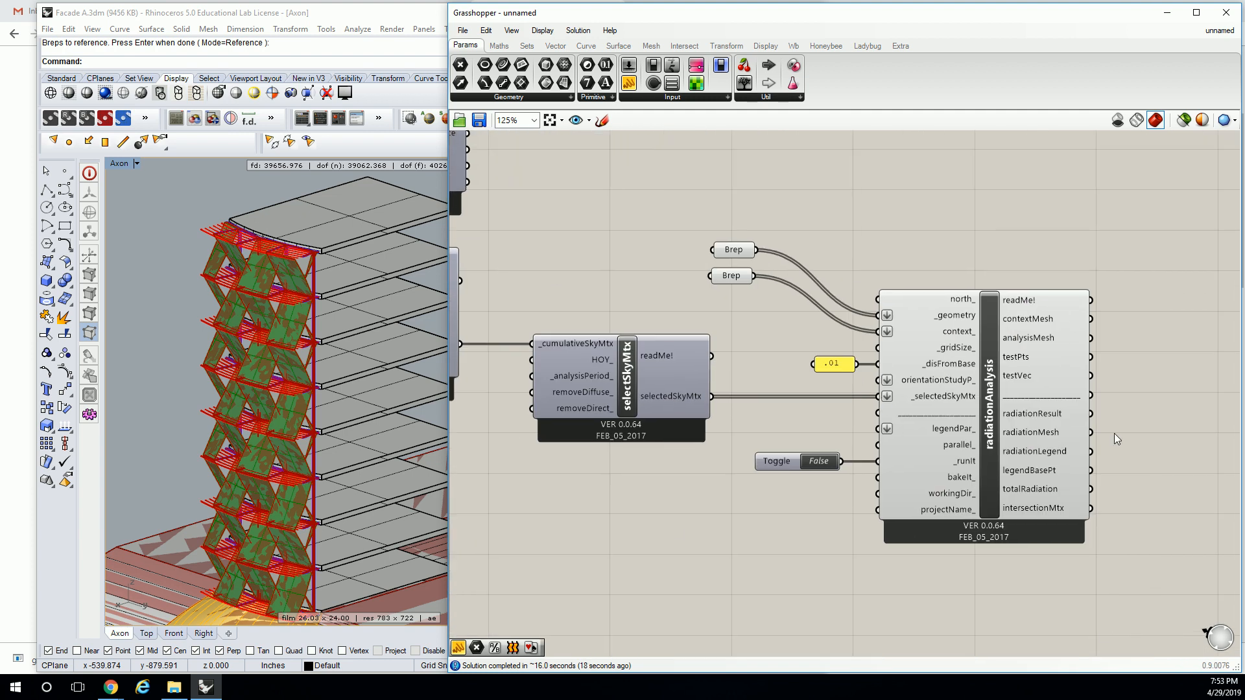
scroll(1100, 423, "down", 3)
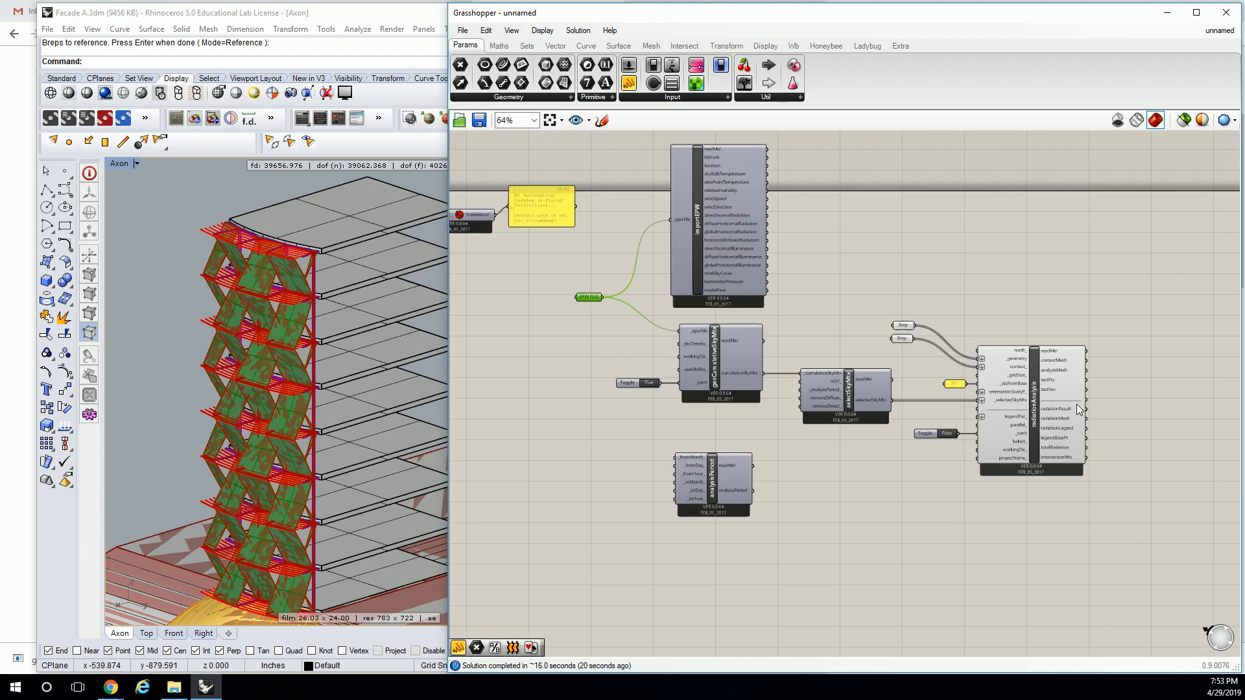
scroll(821, 282, "up", 2)
scroll(893, 282, "down", 1)
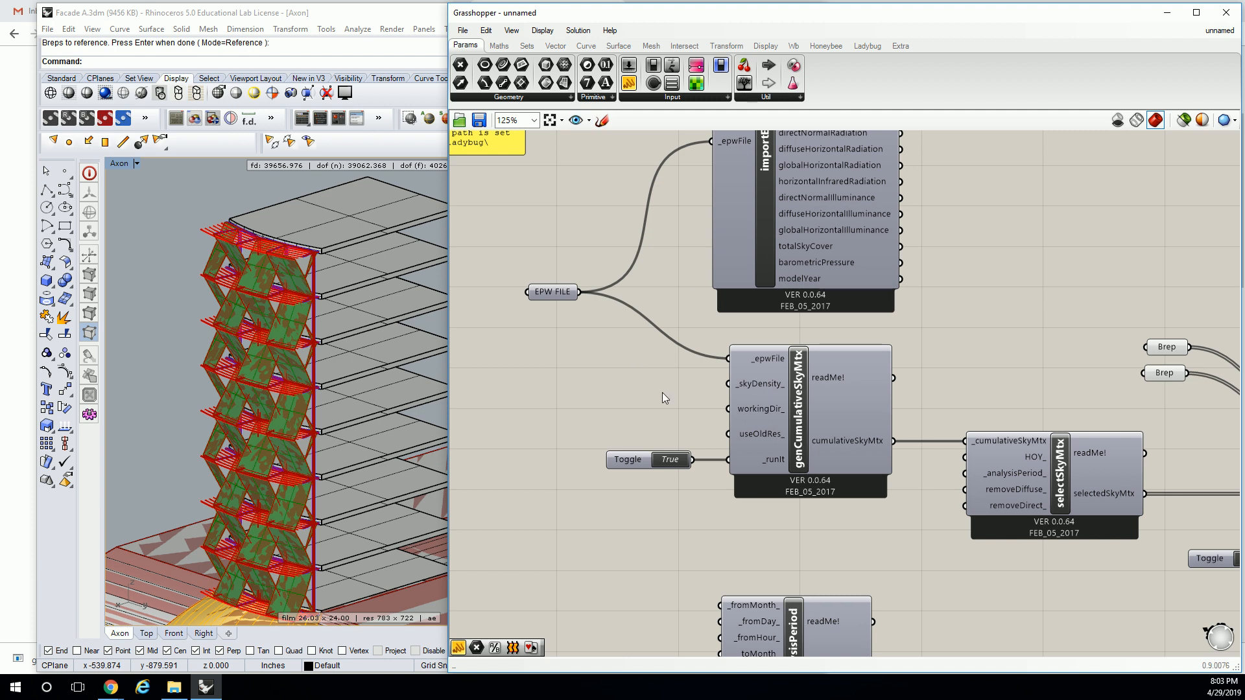
Review the chain from EPW FILE through genCumulativeSkyMtx and selectSkyMtx to the inputs of radiationAnalysis
left_click(552, 293)
left_click(814, 372)
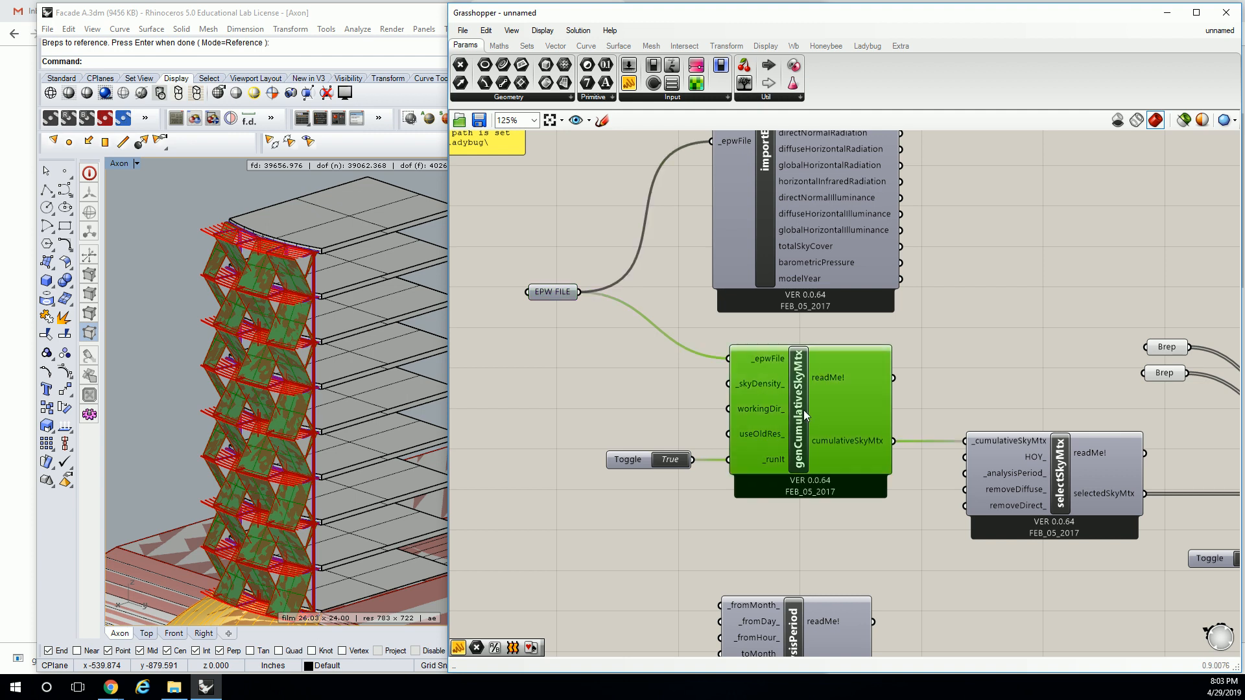
left_click(683, 421)
right_click_drag(908, 461, 735, 457)
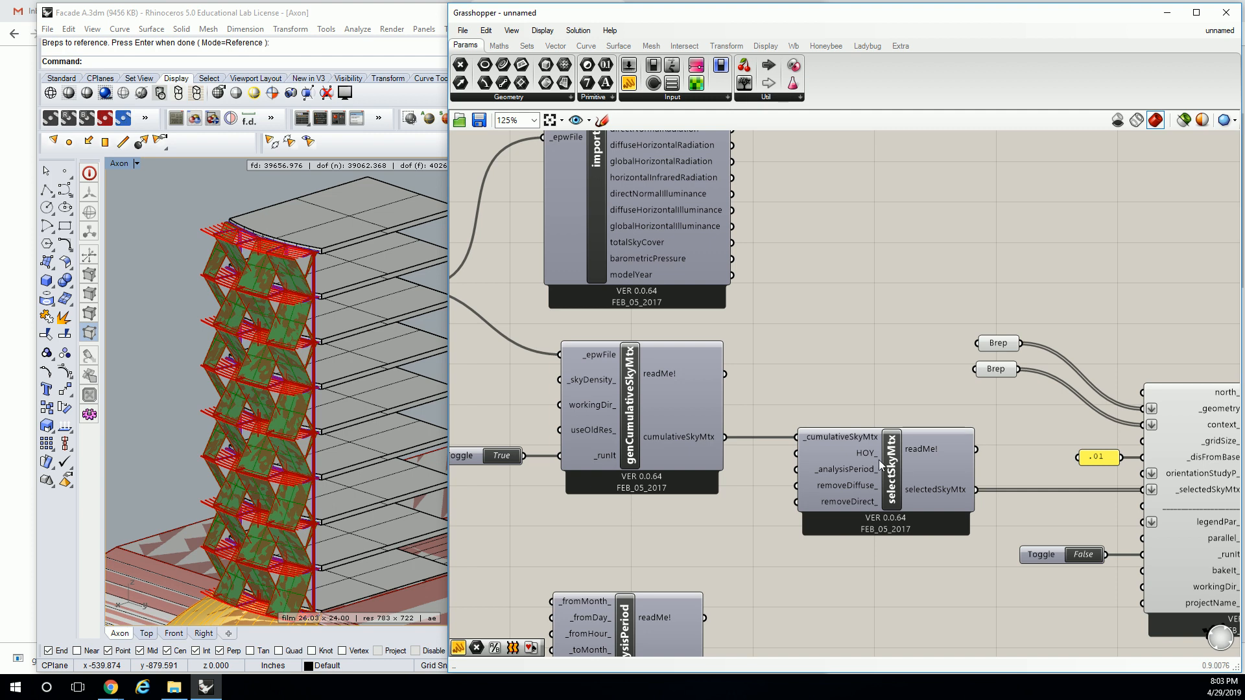
right_click_drag(949, 494, 857, 480)
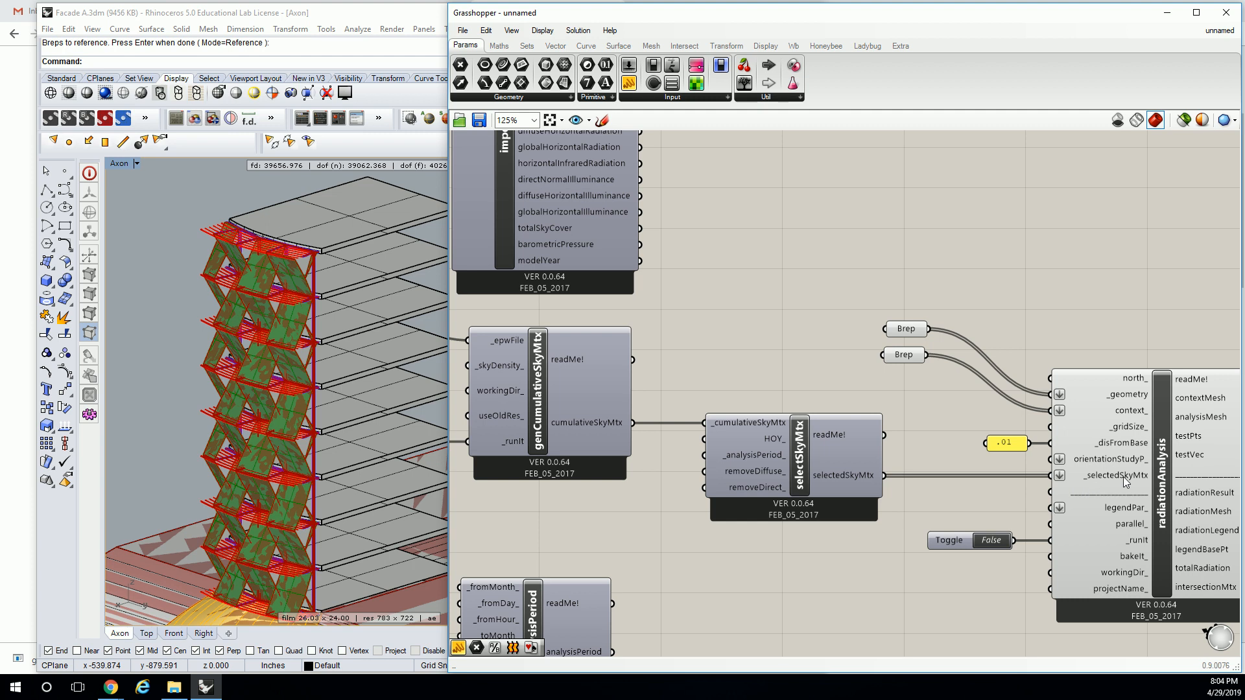
right_click_drag(1152, 463, 952, 409)
right_click_drag(892, 285, 955, 271)
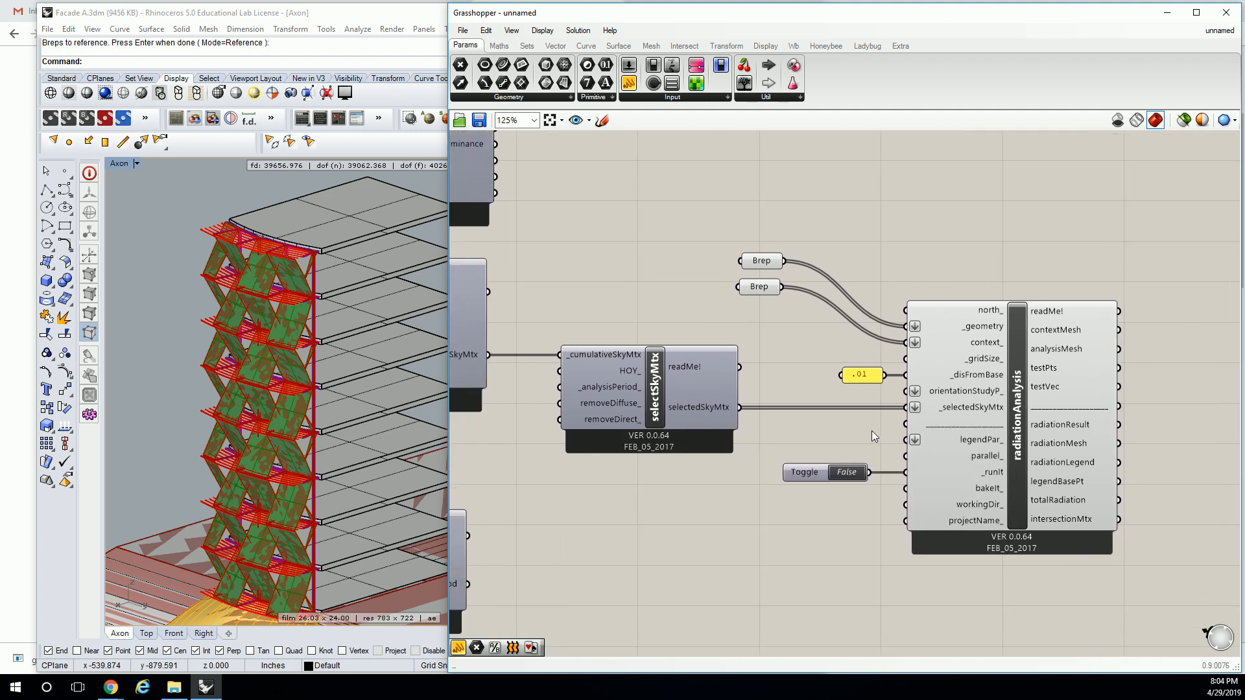
scroll(905, 433, "up", 1)
right_click_drag(973, 449, 892, 442)
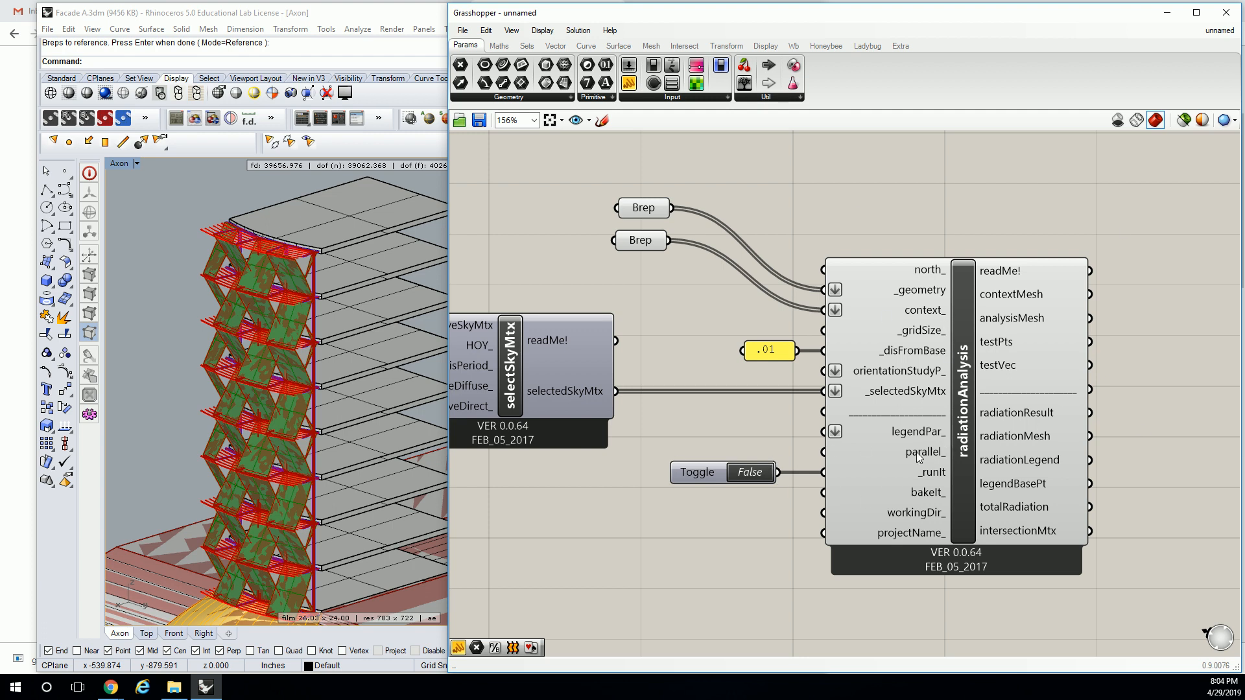
mouse_move(910, 333)
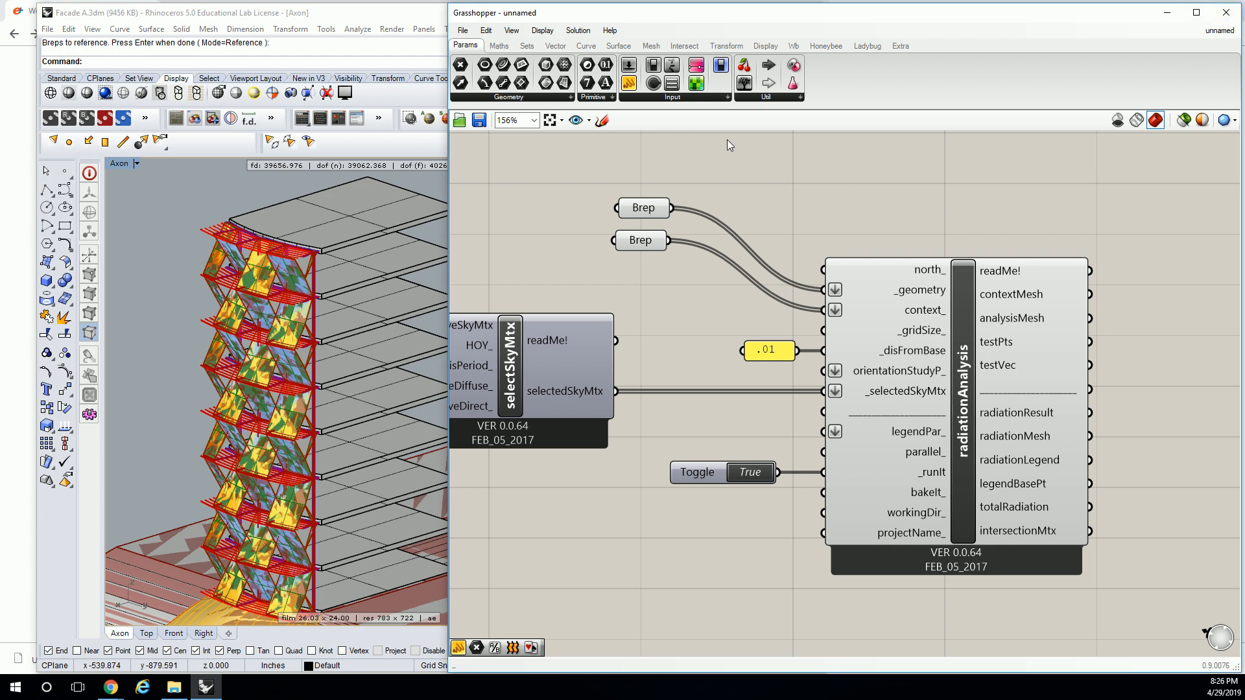
Turn off the preview of the two Brep parameters feeding radiationAnalysis
right_click_drag(842, 201, 926, 220)
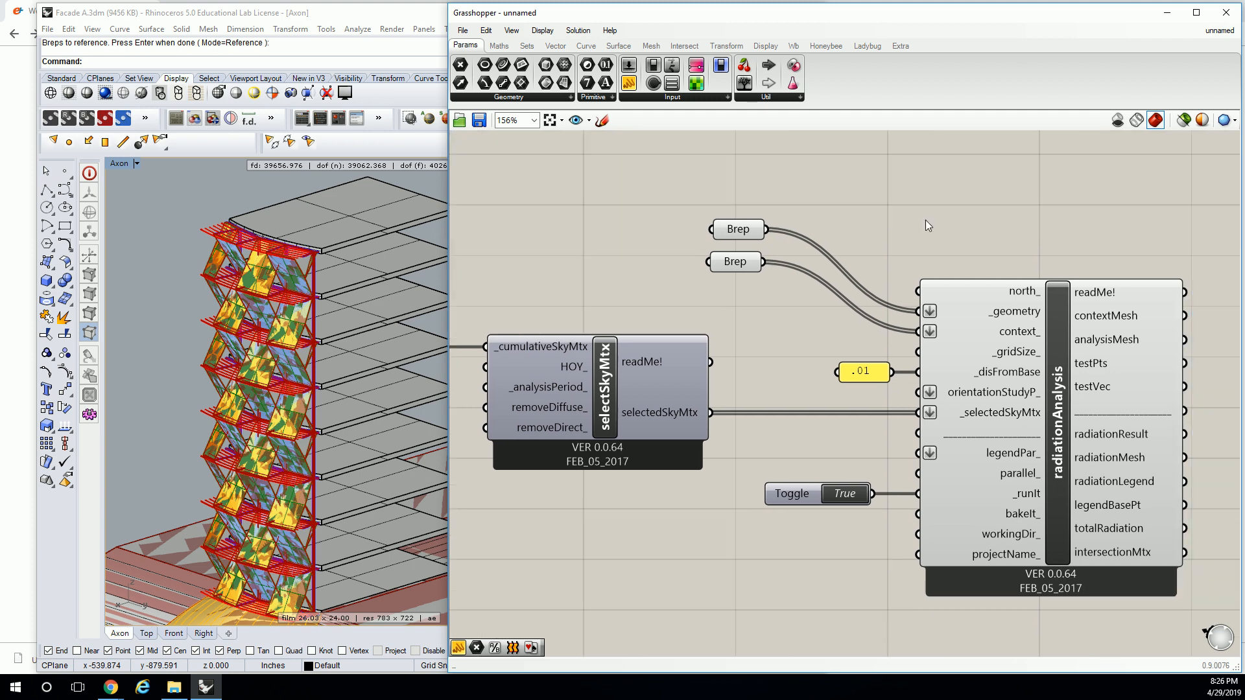
right_click_drag(303, 326, 341, 298)
left_click_drag(667, 203, 947, 570)
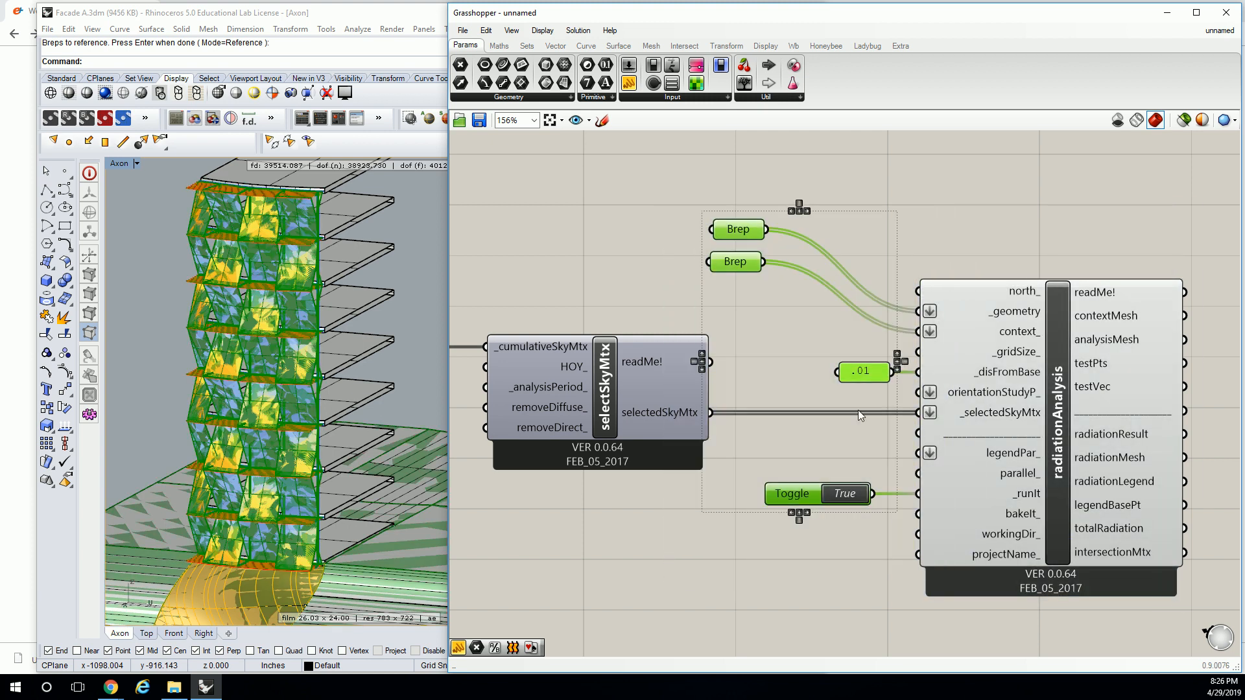
middle_click(765, 312)
left_click(808, 269)
left_click(622, 215)
Minimize Grasshopper and display the layer list of the facade model in Rhino
scroll(583, 269, "down", 4)
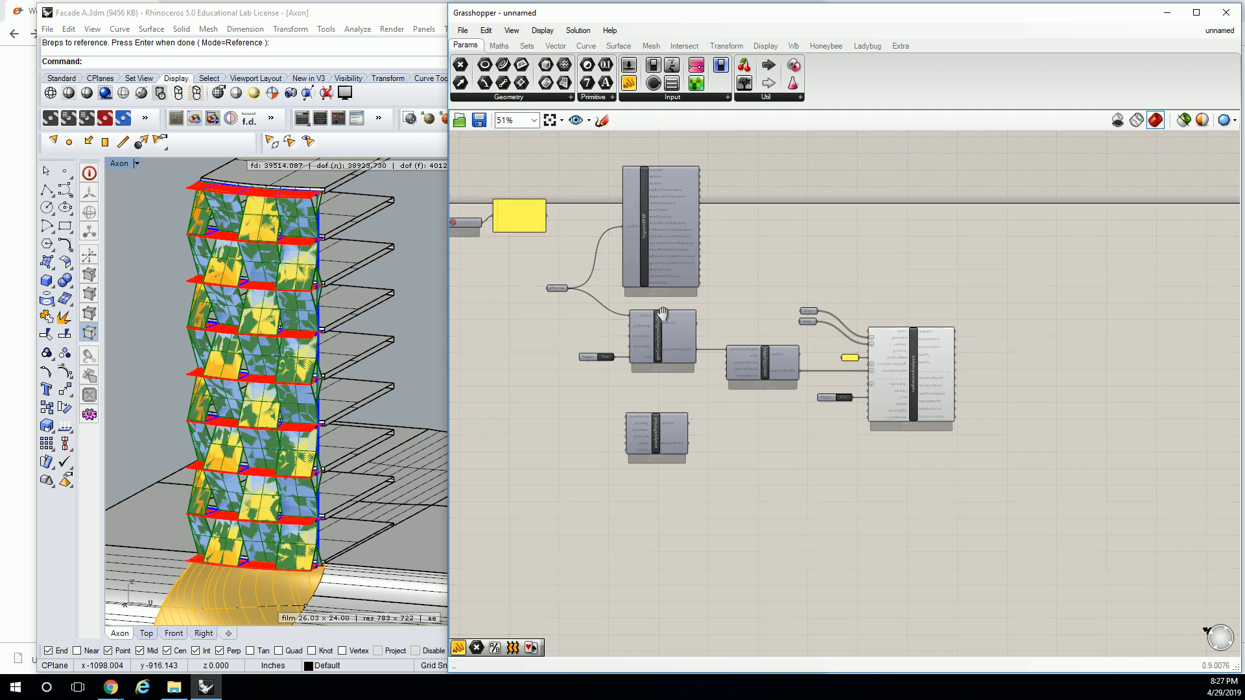
scroll(546, 224, "up", 4)
left_click(421, 234)
left_click(1166, 14)
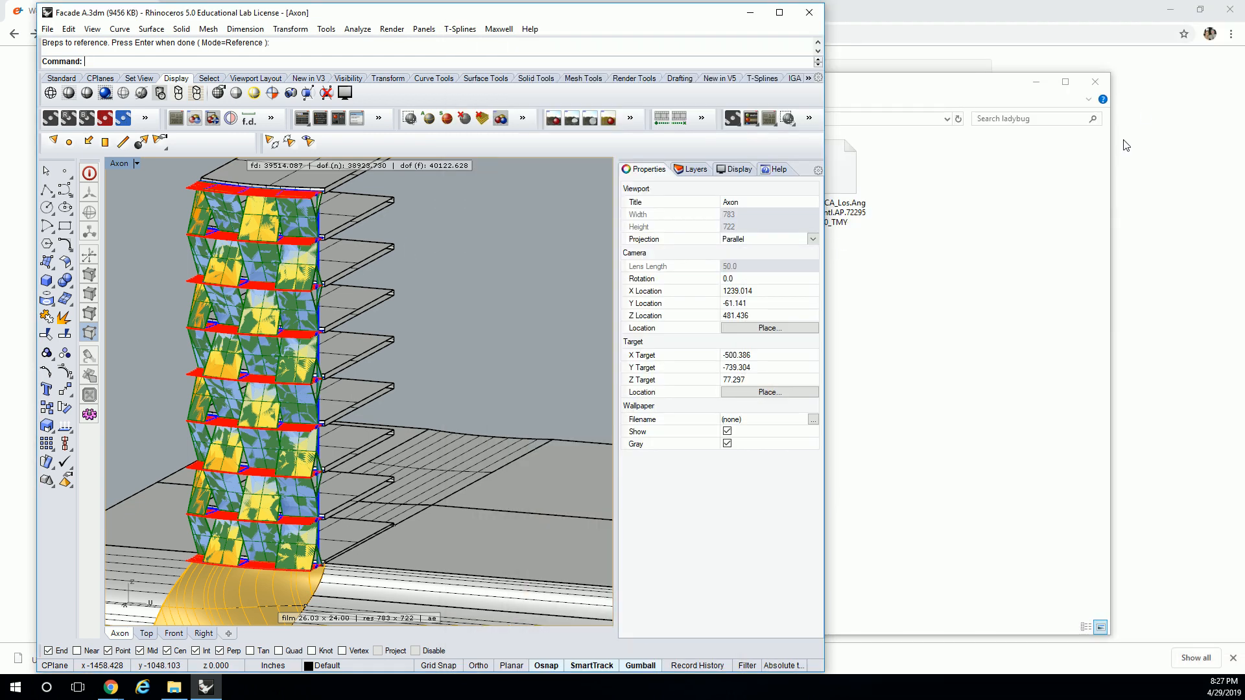
left_click(691, 170)
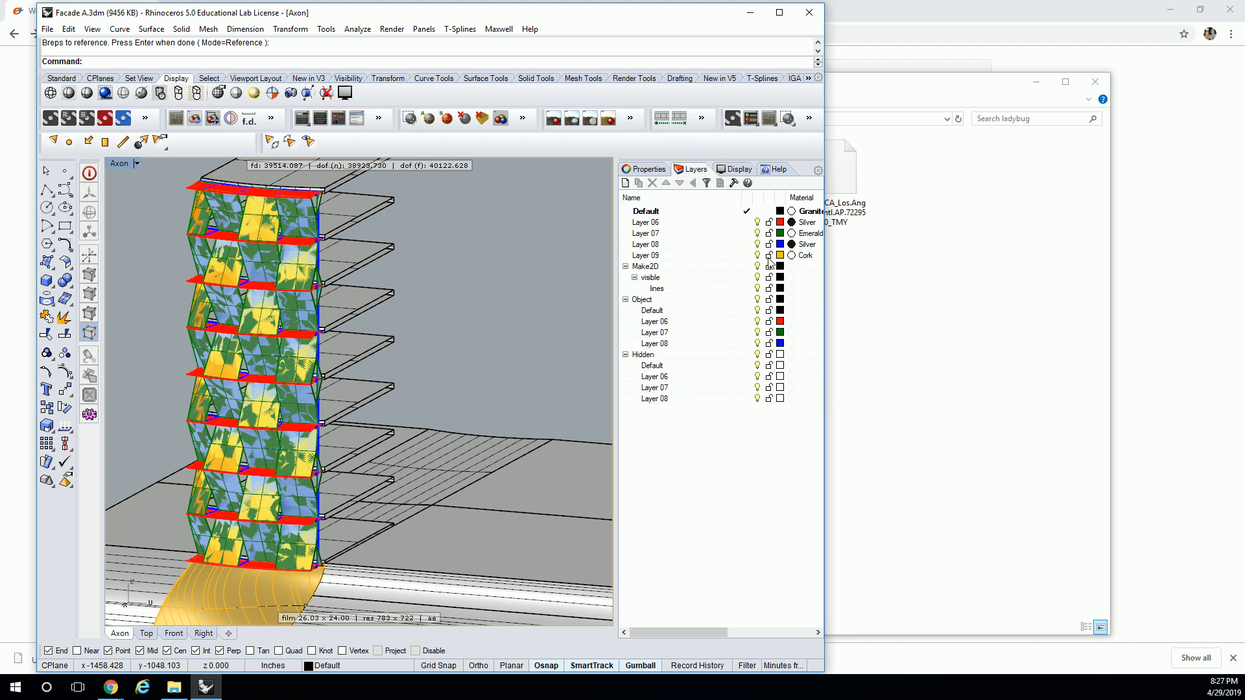
Hide Layer 06, Layer 07 and Layer 08, and view the radiation mesh on the facade up close and from afar
left_click(757, 222)
left_click(757, 233)
left_click(756, 244)
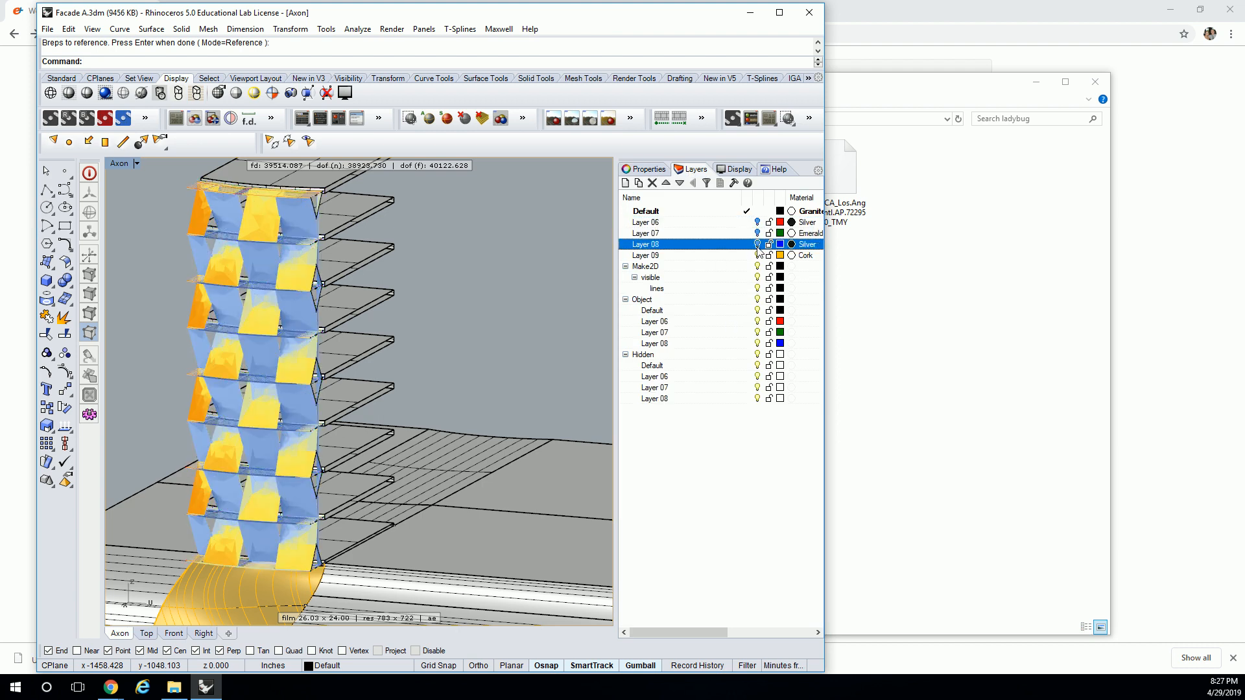
left_click(757, 255)
right_click_drag(357, 459, 436, 392)
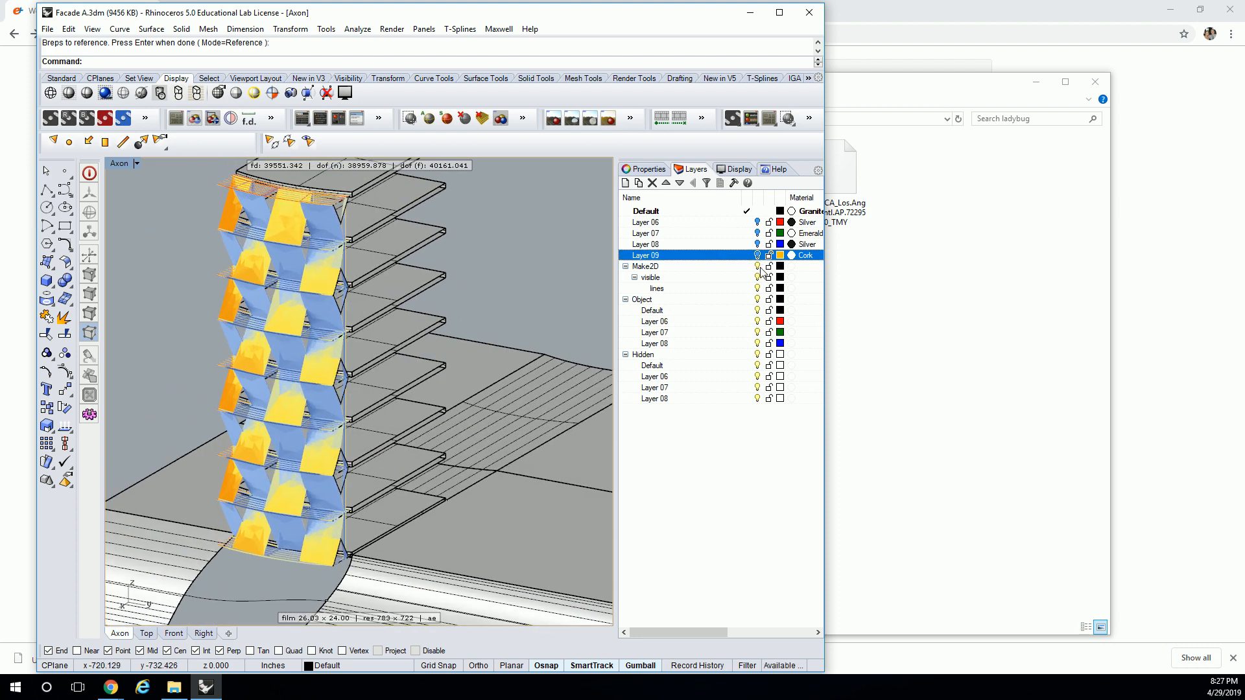
right_click_drag(322, 270, 321, 390)
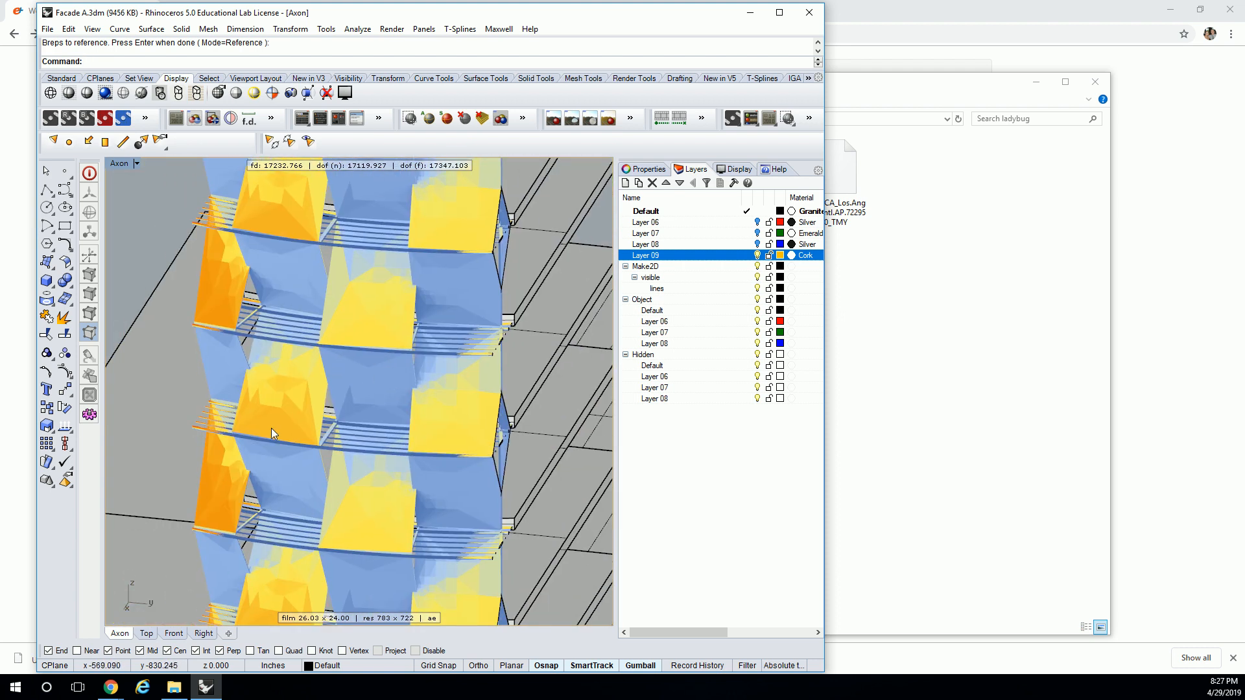
scroll(305, 468, "down", 6)
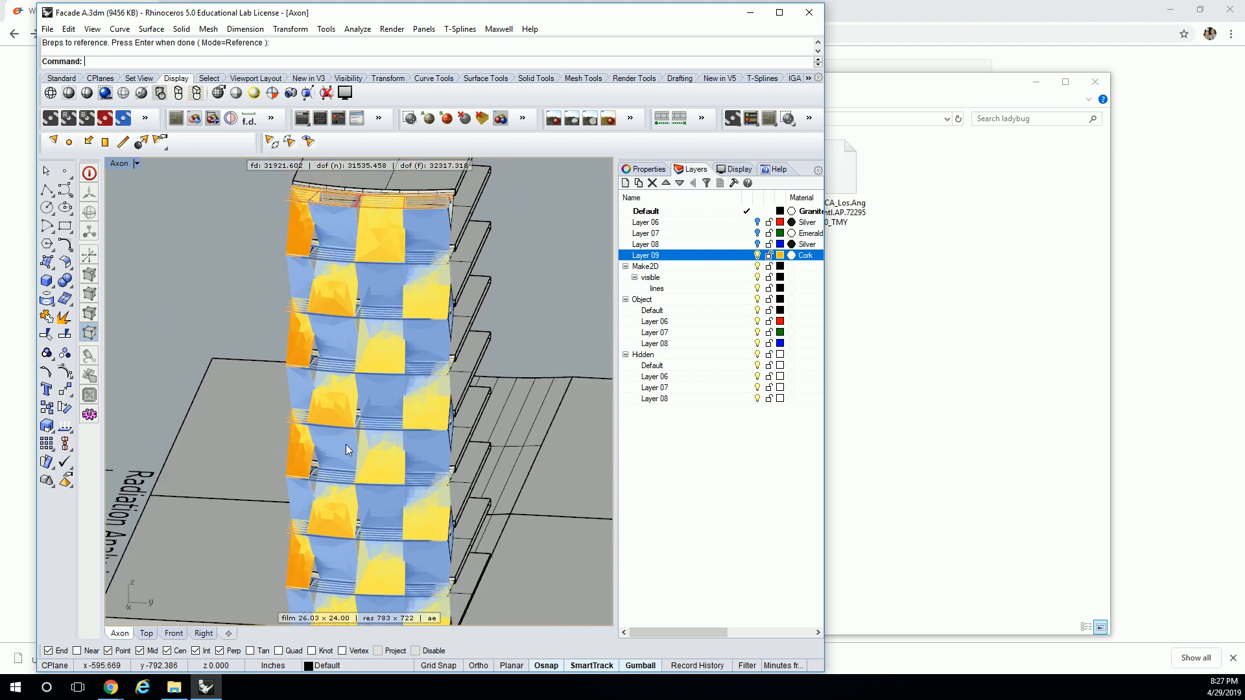
scroll(379, 442, "down", 20)
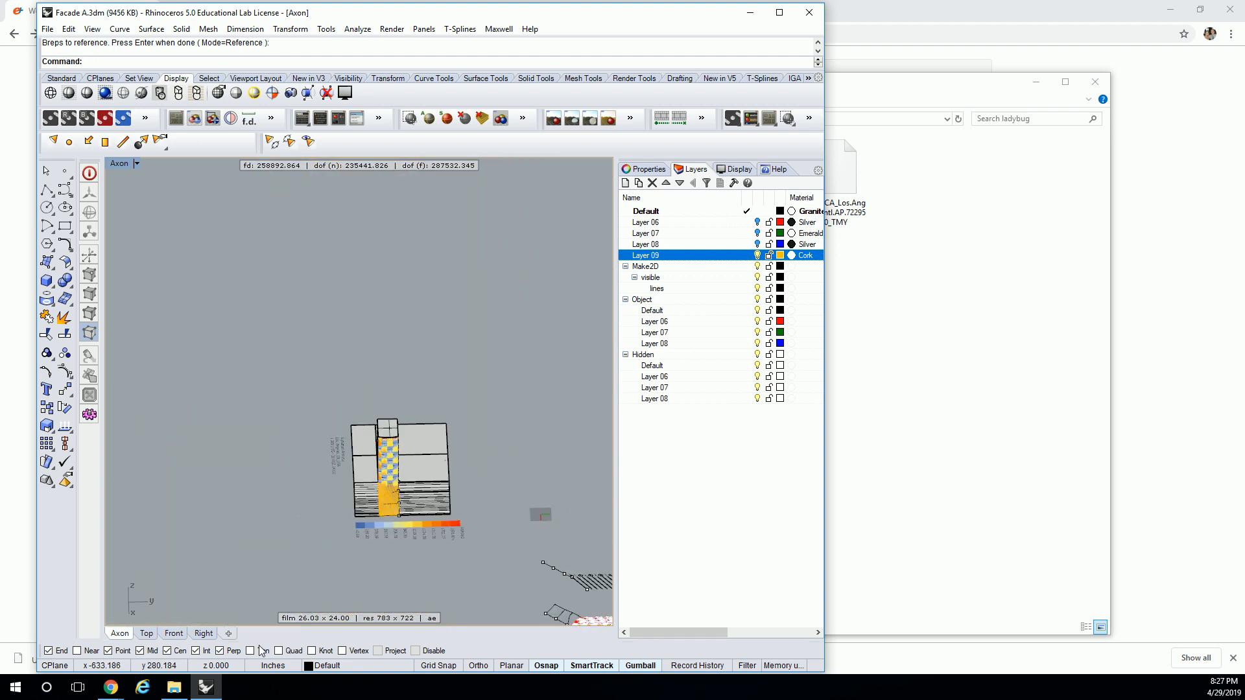
Switch to Grasshopper and browse the Ladybug component categories for weather data analysis and visualization, environmental analysis, and renewables
key("alt+Tab")
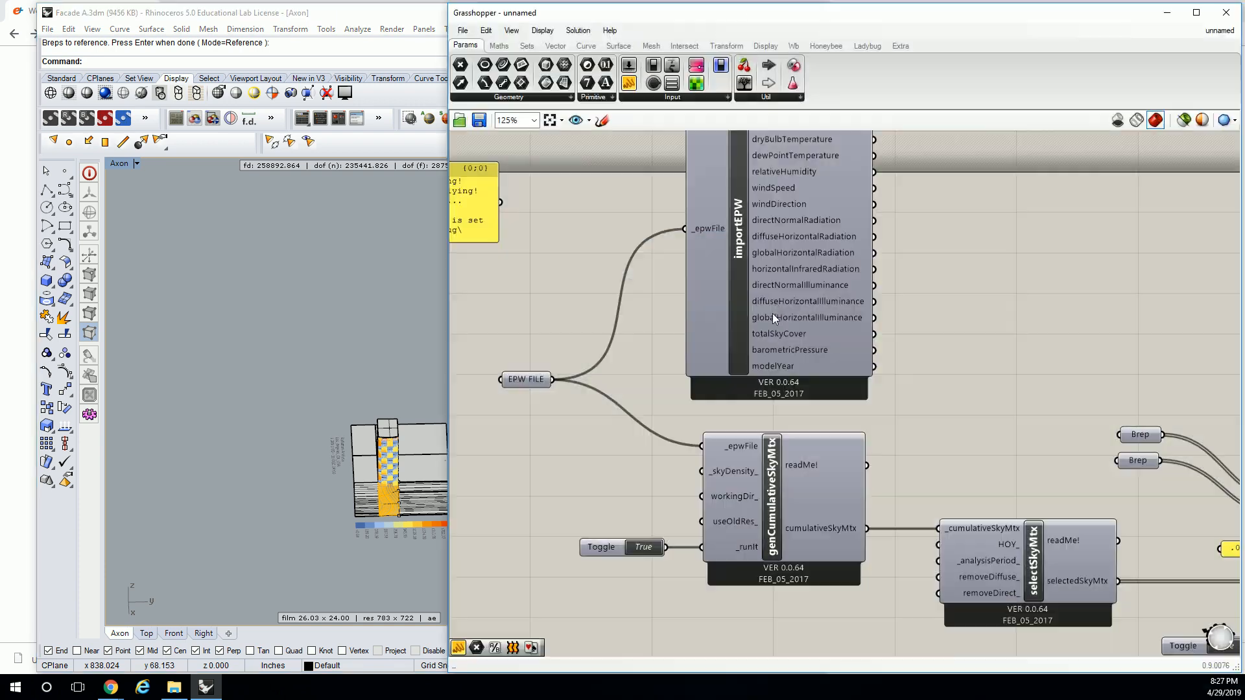
scroll(1037, 260, "down", 3)
right_click_drag(985, 264, 759, 274)
scroll(807, 291, "up", 2)
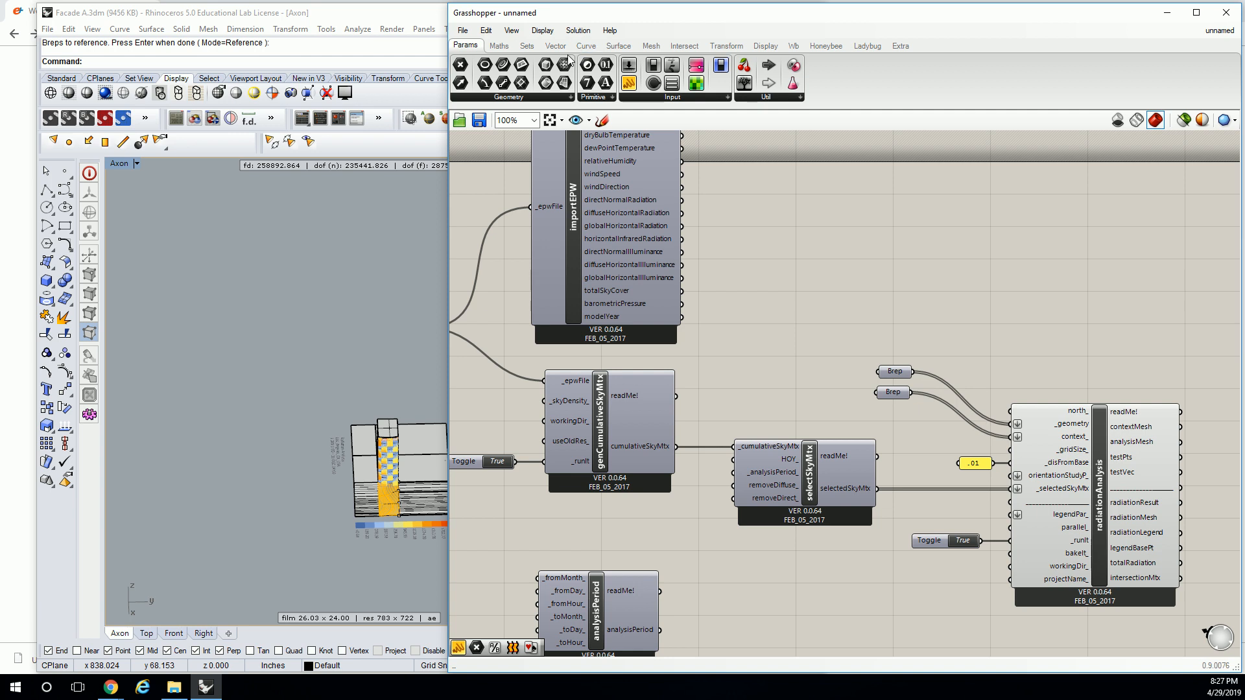
left_click(867, 45)
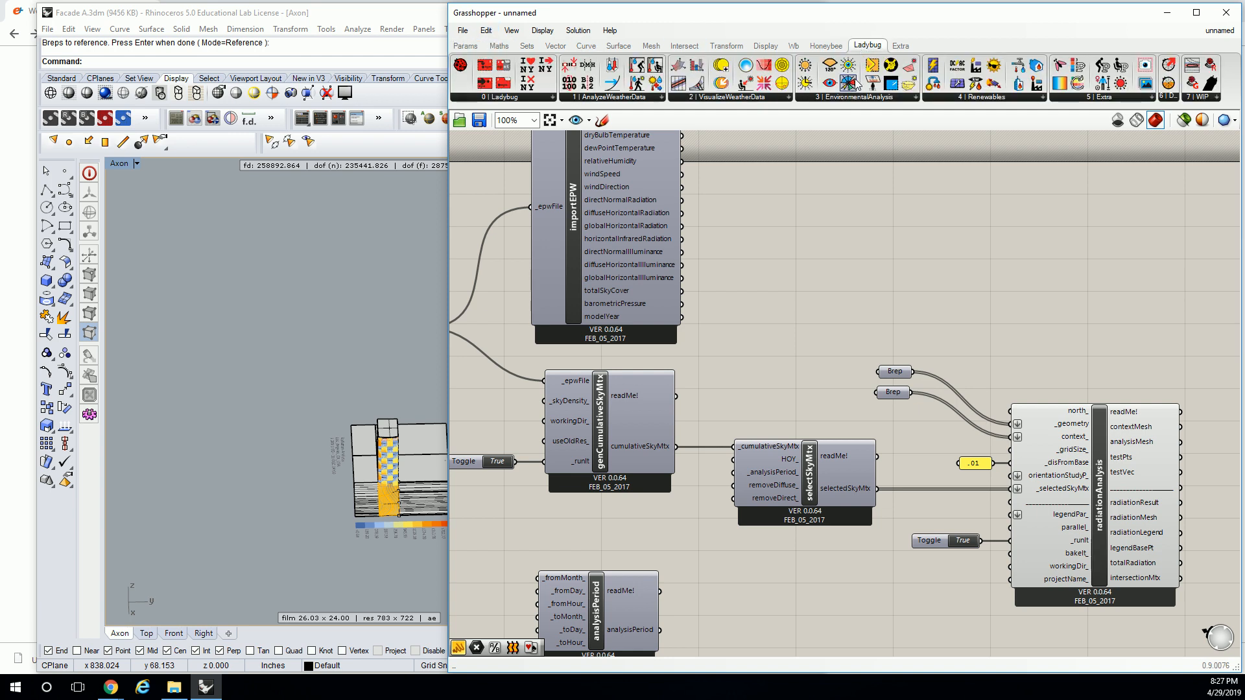
left_click(789, 94)
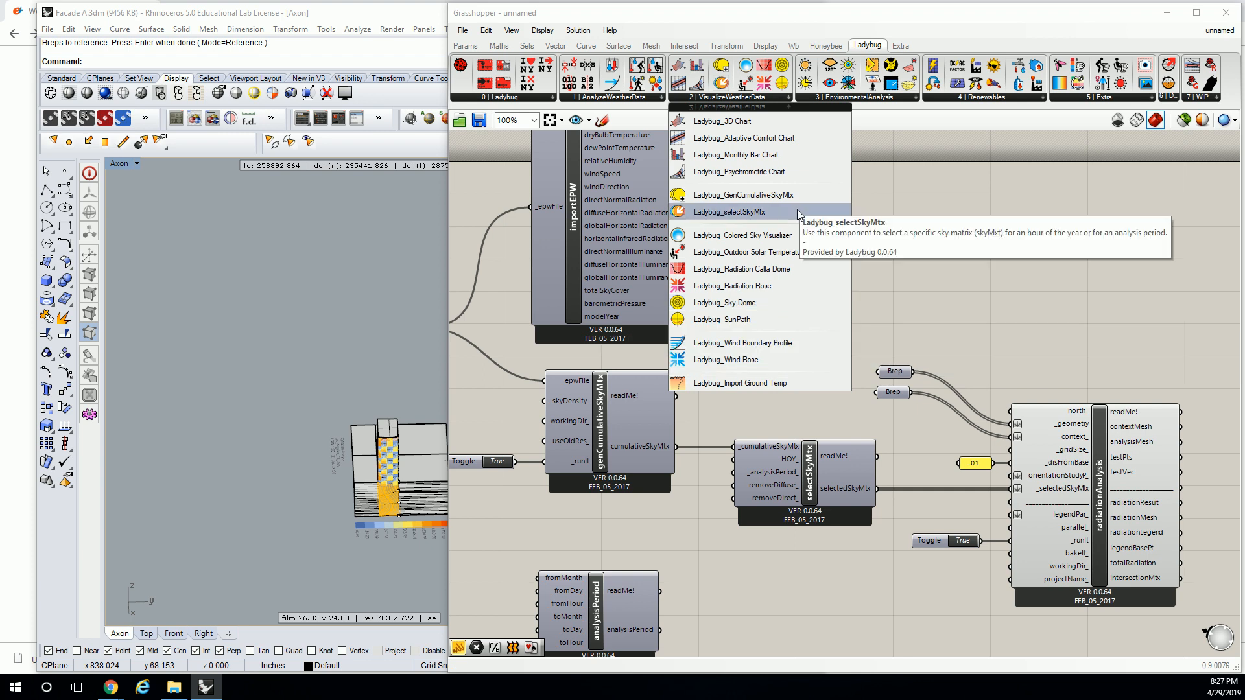
left_click(855, 98)
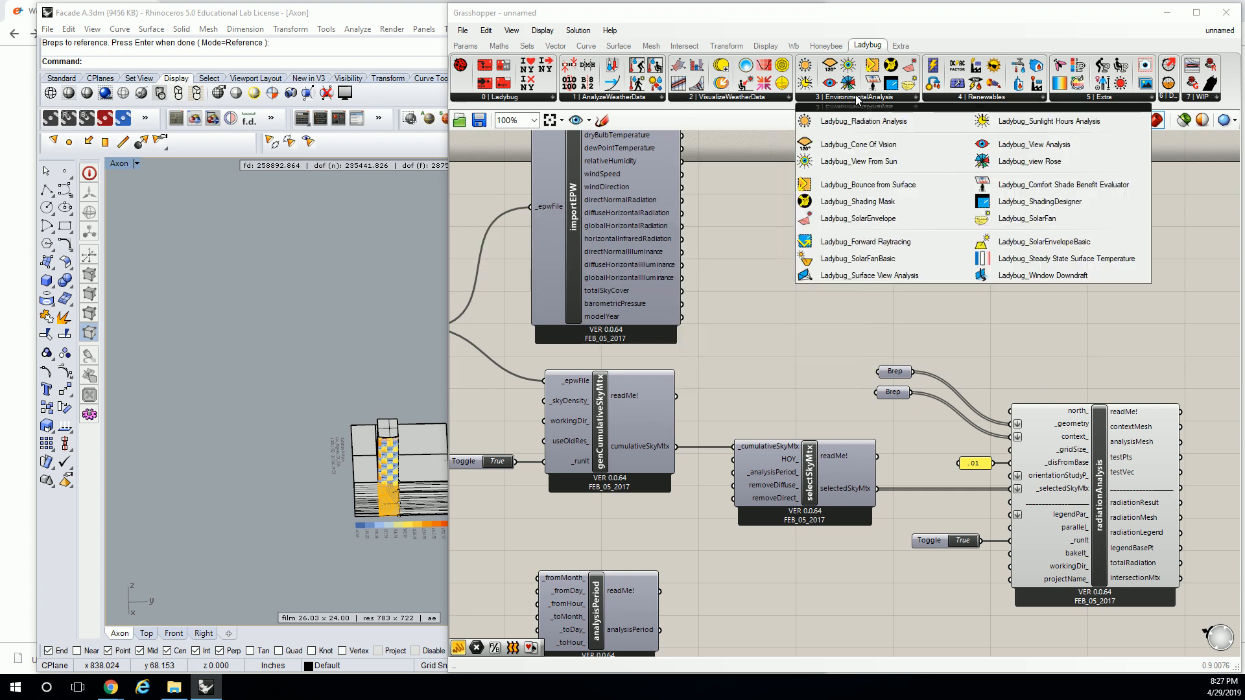
left_click(739, 98)
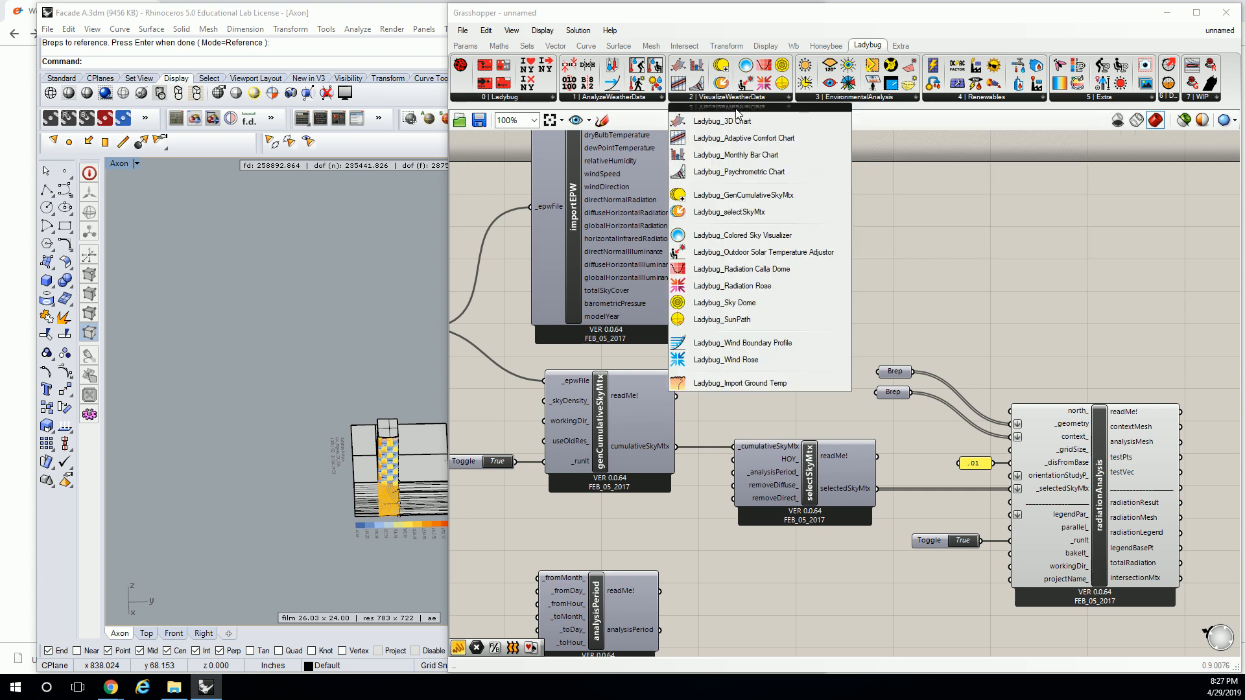
left_click(1010, 96)
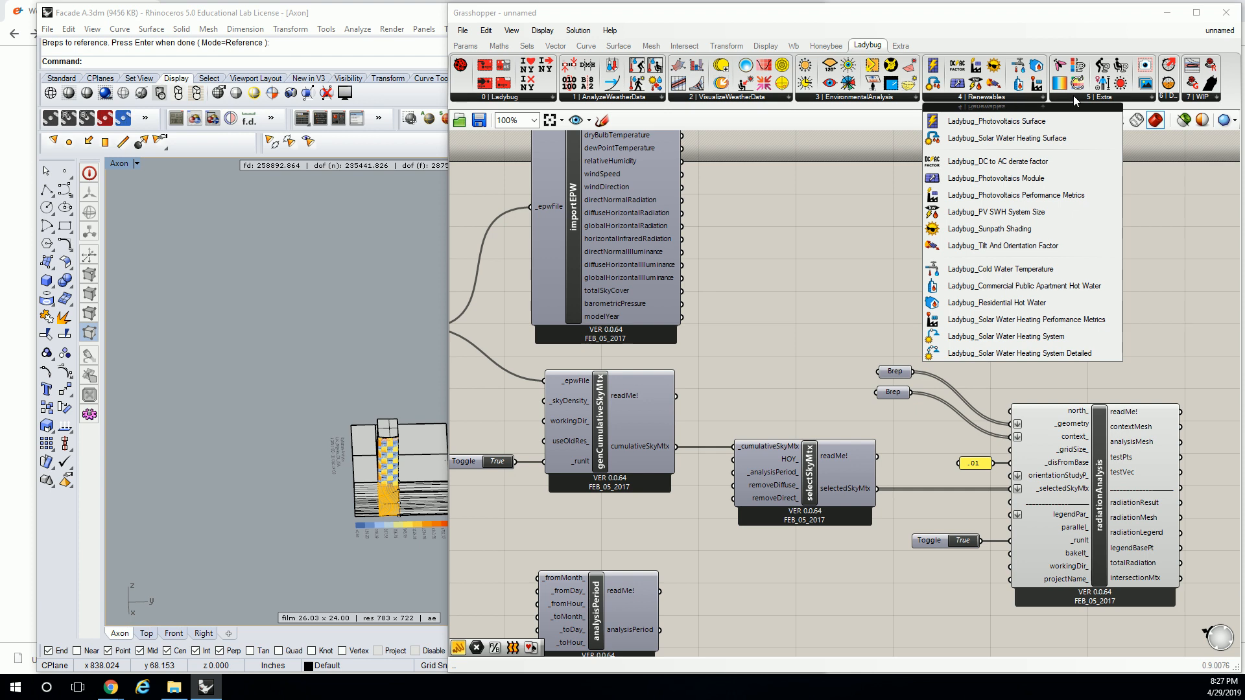
left_click(1073, 95)
left_click(658, 97)
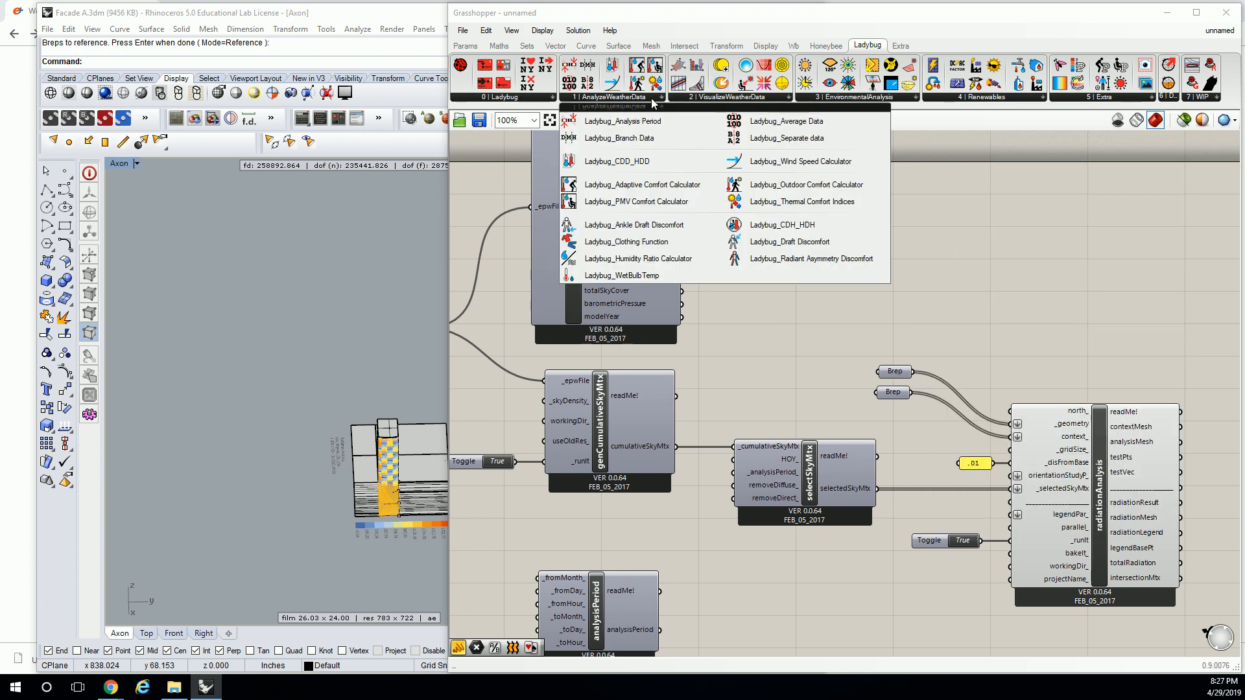
left_click(723, 98)
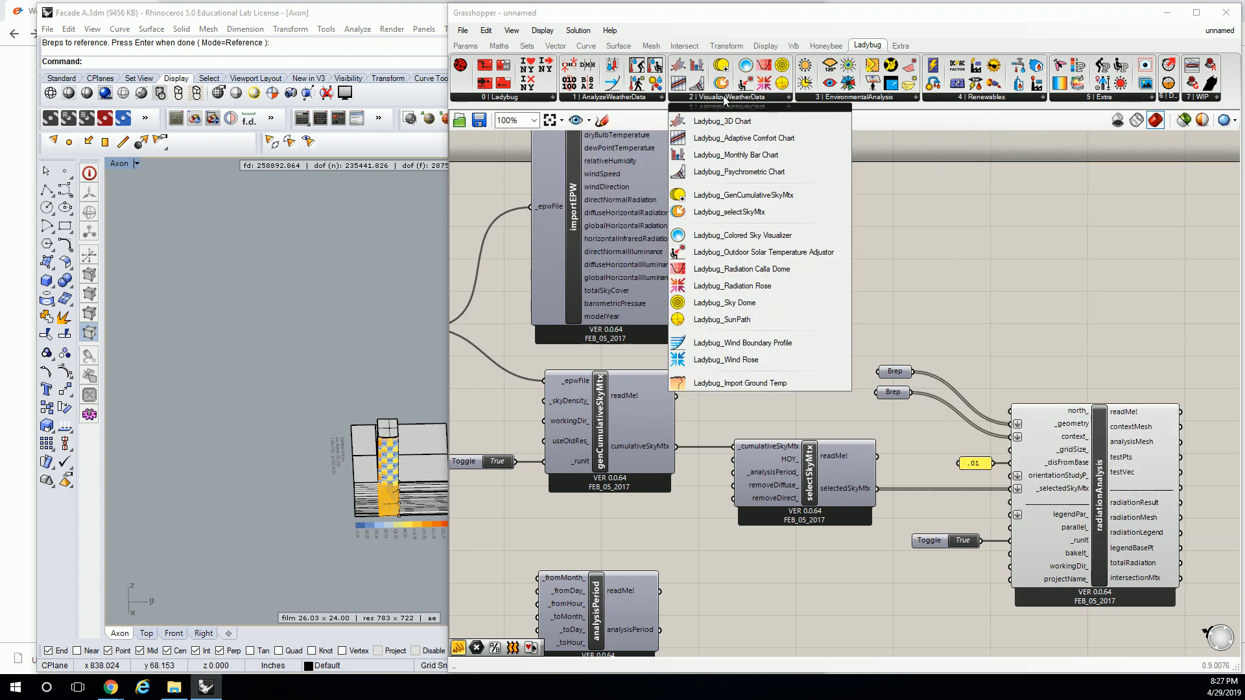
Place a Ladybug SunPath component below selectSkyMtx, reposition it beside analysisPeriod, and delete it again
left_click(725, 320)
left_click(943, 279)
right_click_drag(972, 273, 899, 222)
scroll(814, 238, "down", 2)
scroll(899, 221, "up", 1)
left_click_drag(900, 183, 816, 526)
scroll(793, 496, "up", 1)
right_click_drag(739, 431, 727, 330)
left_click_drag(896, 452, 946, 453)
left_click(870, 415)
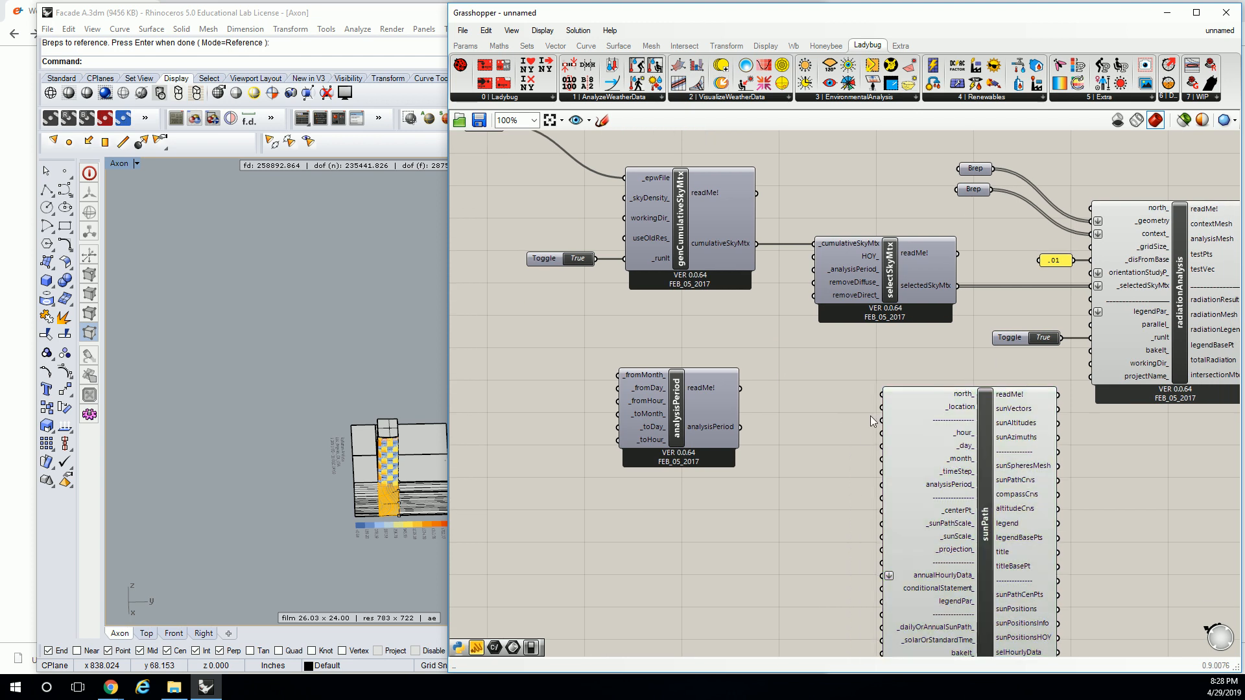
left_click(967, 445)
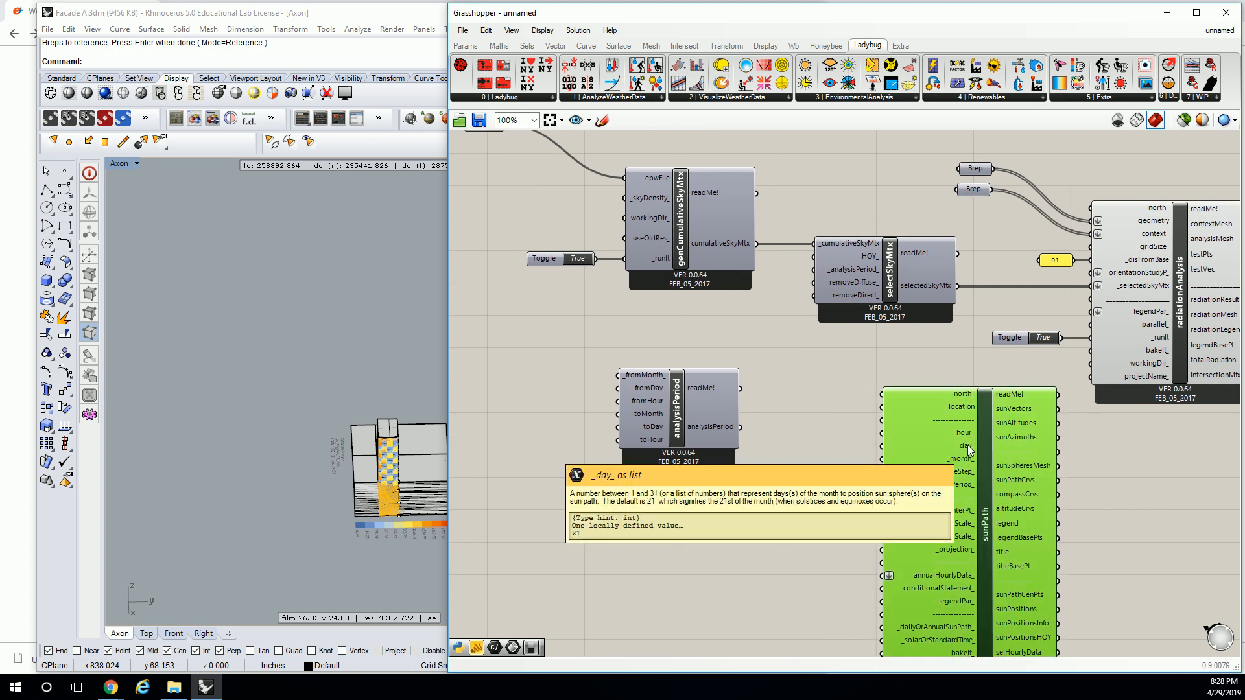
key("Delete")
Switch to Rhino, bring the coloured facade into view, and narrow the Grasshopper window to uncover the whole viewport
right_click_drag(930, 369, 870, 426)
scroll(793, 333, "up", 2)
right_click_drag(778, 382, 953, 320)
scroll(745, 356, "down", 1)
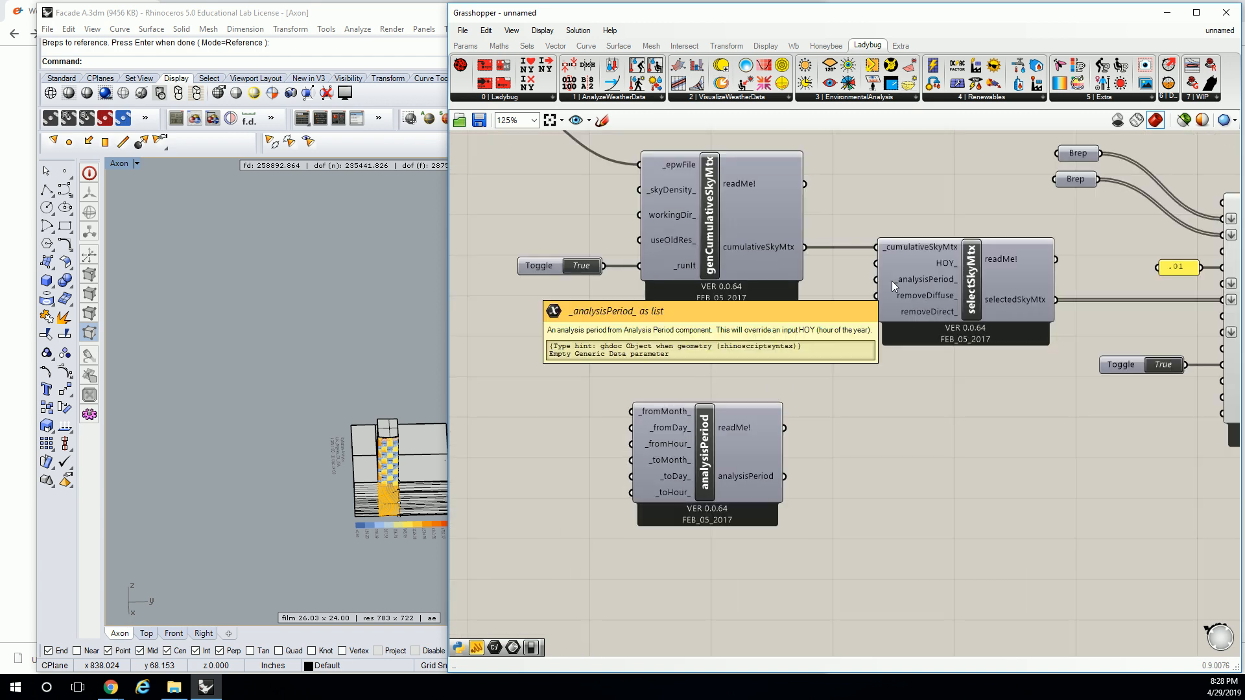
left_click(390, 393)
scroll(390, 393, "up", 10)
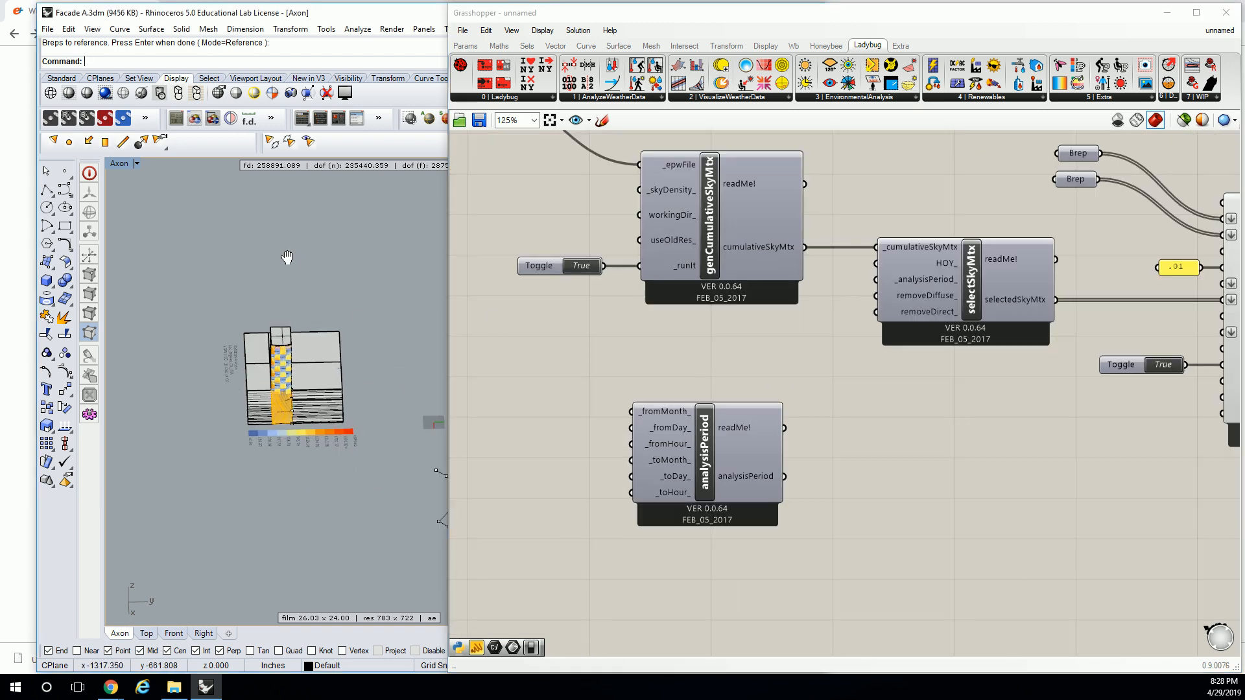
scroll(198, 492, "up", 3)
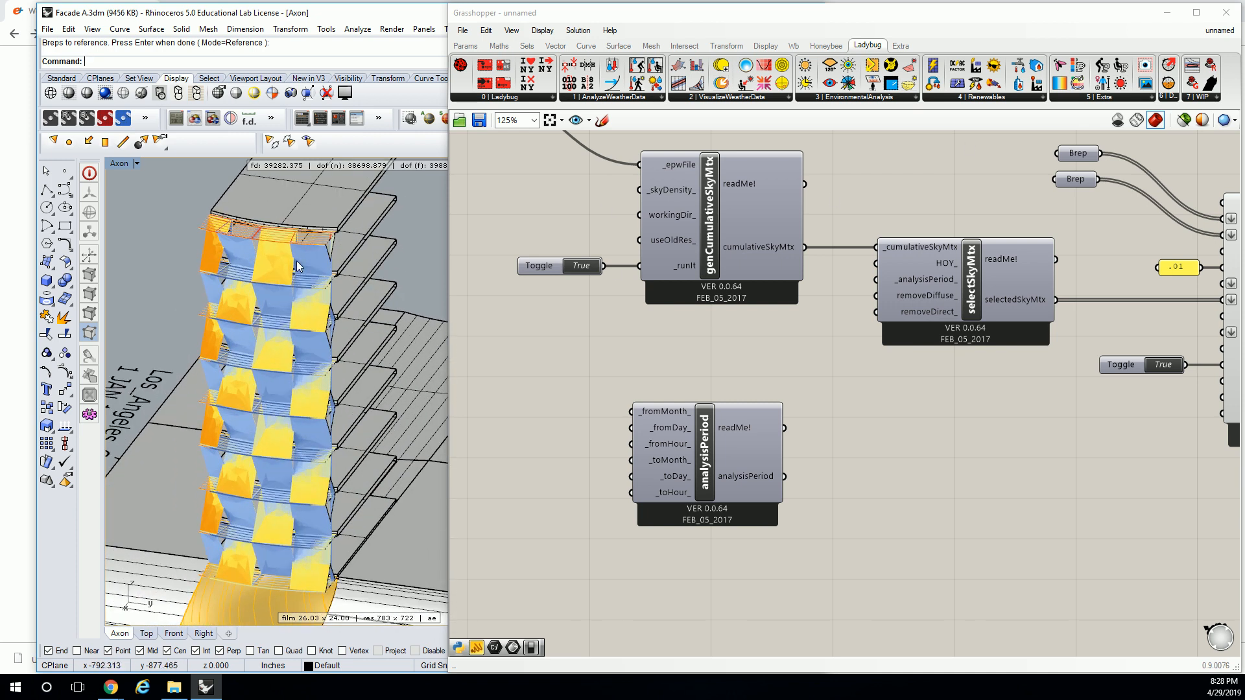
right_click_drag(281, 428, 309, 402)
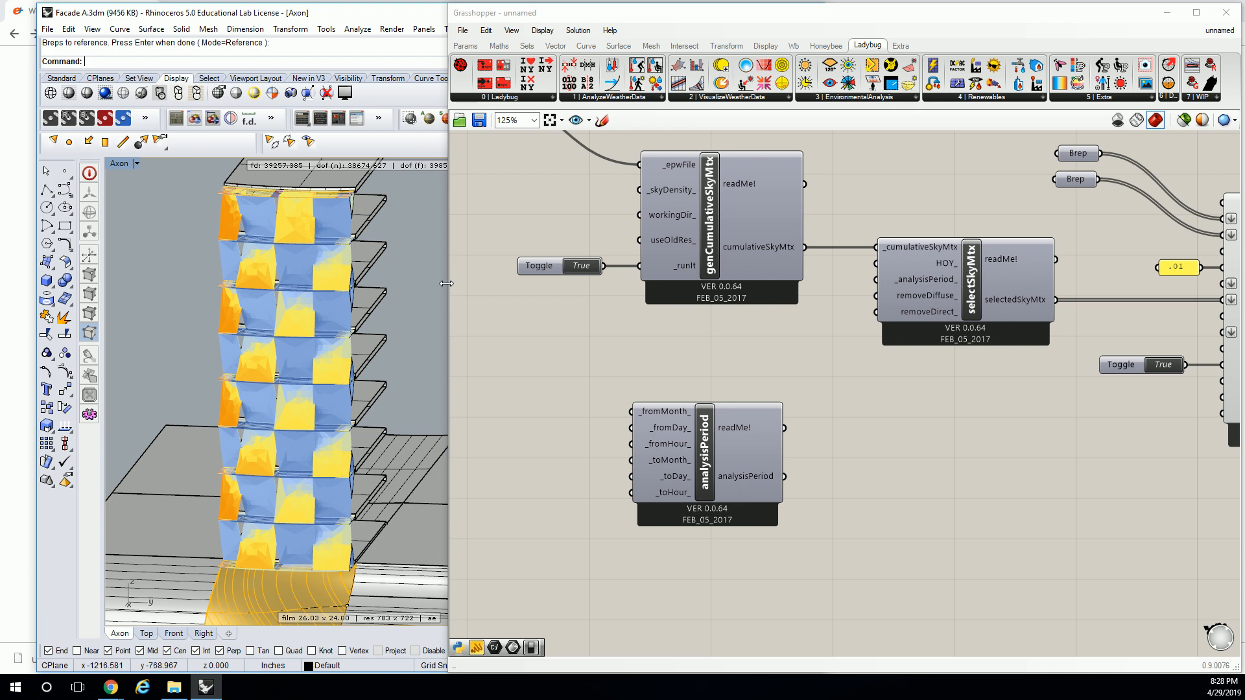
left_click_drag(448, 281, 767, 344)
Examine the radiation colours on the facade panels and fins from the front, the side with the floor slabs, and underneath
right_click_drag(519, 364, 442, 320)
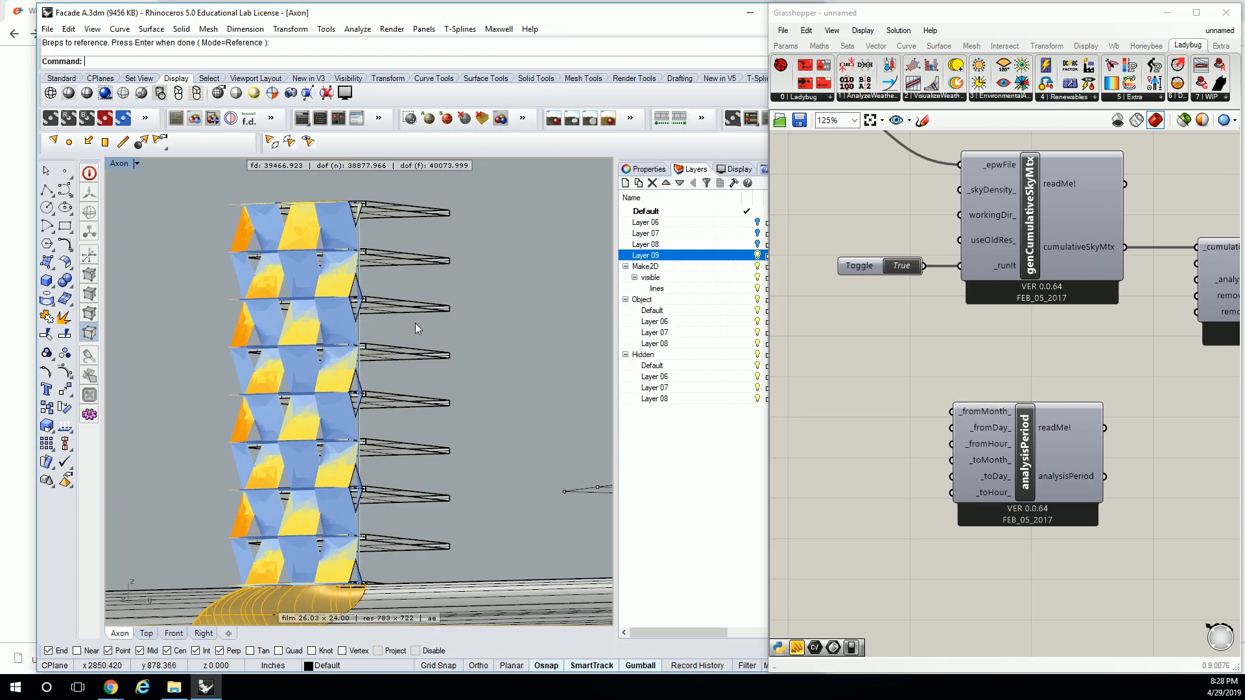
scroll(302, 321, "up", 4)
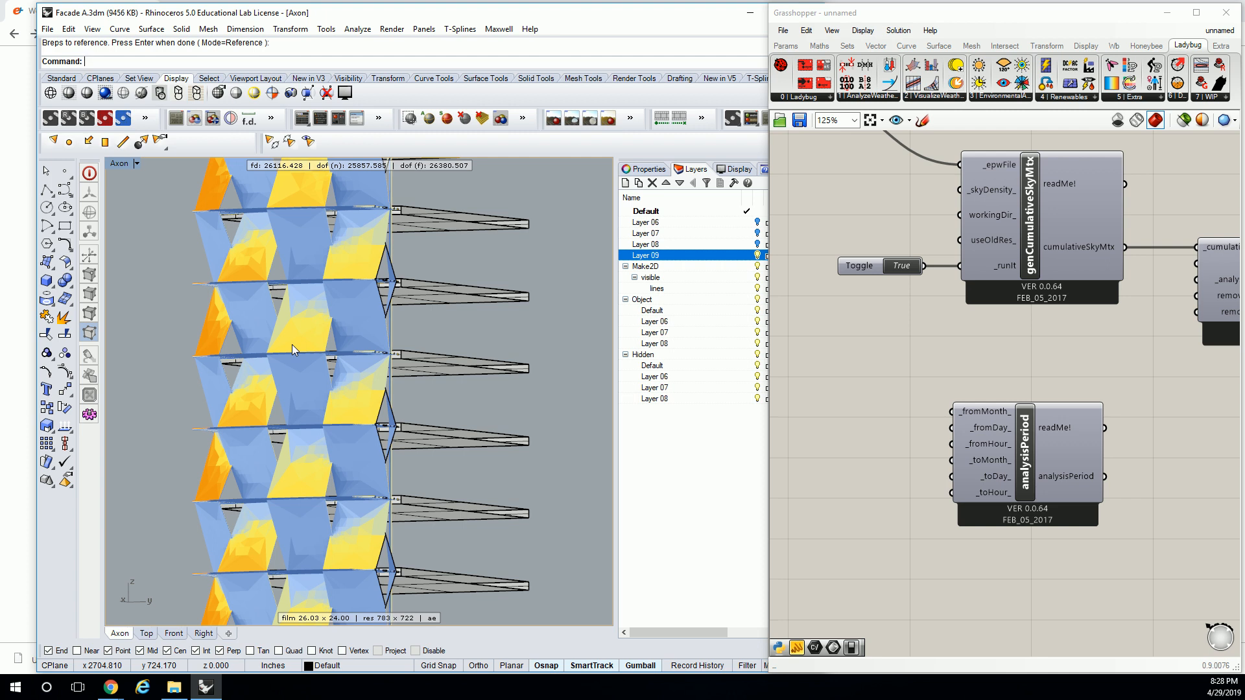
right_click_drag(296, 347, 363, 440)
scroll(328, 407, "down", 14)
scroll(300, 423, "up", 8)
scroll(301, 425, "up", 8)
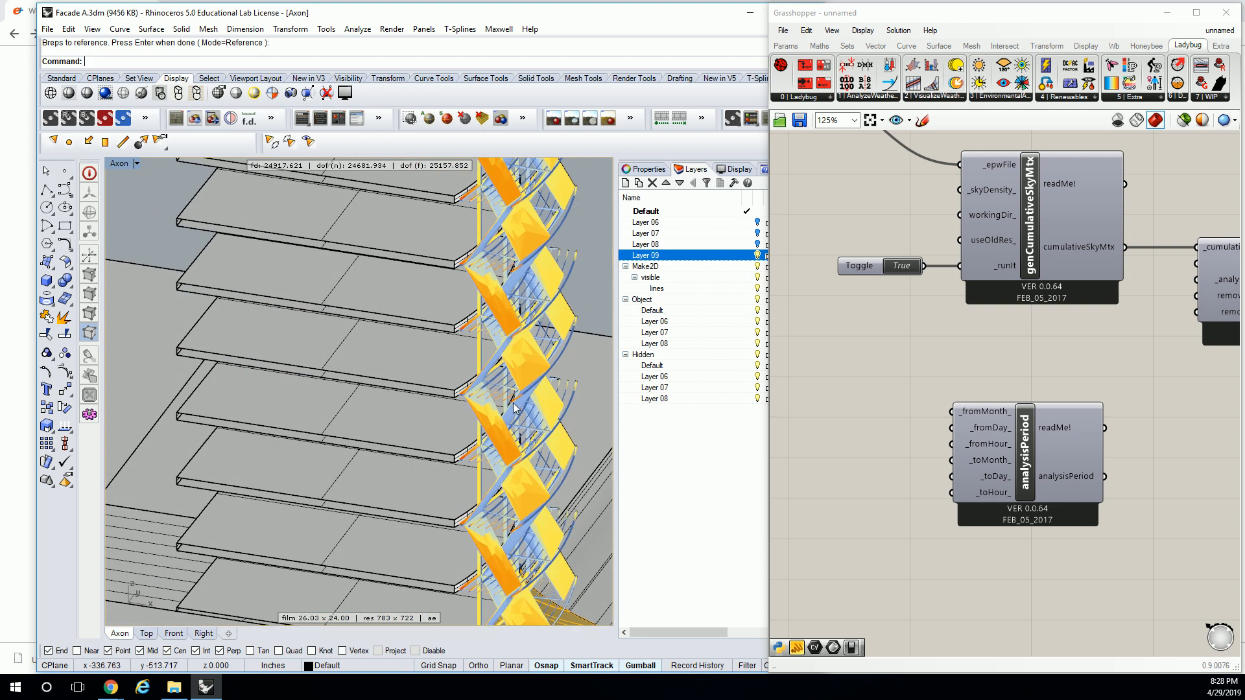
scroll(496, 405, "up", 6)
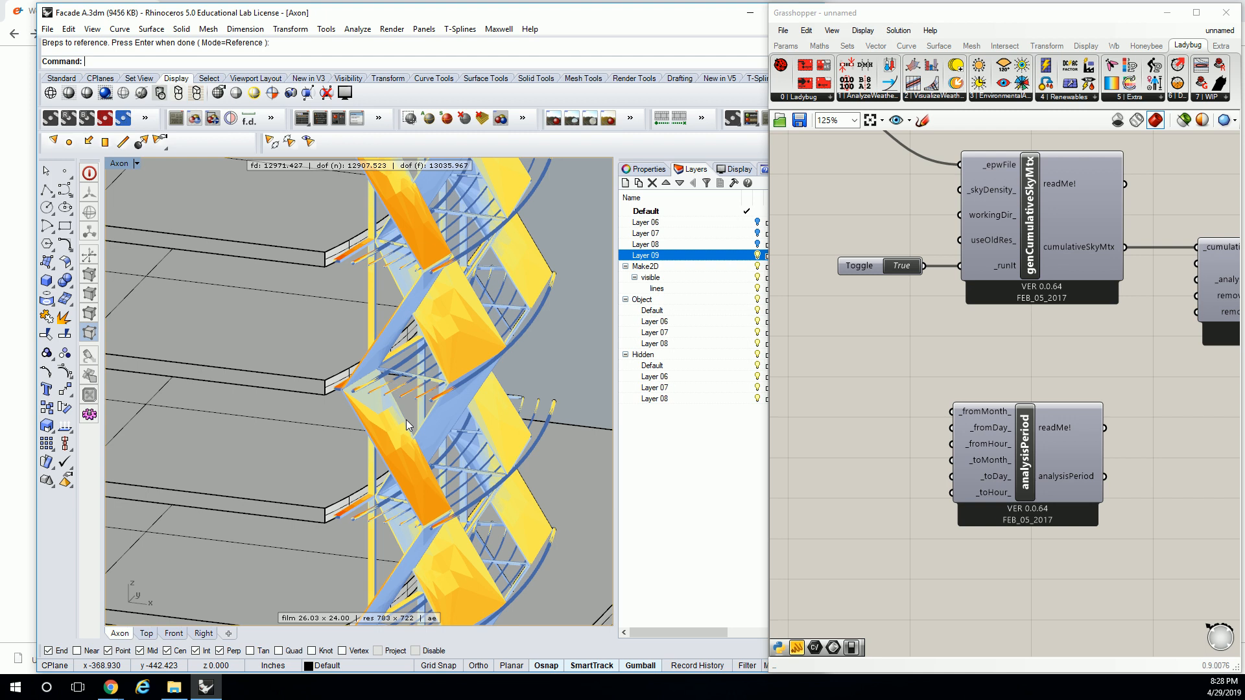
scroll(406, 419, "down", 8)
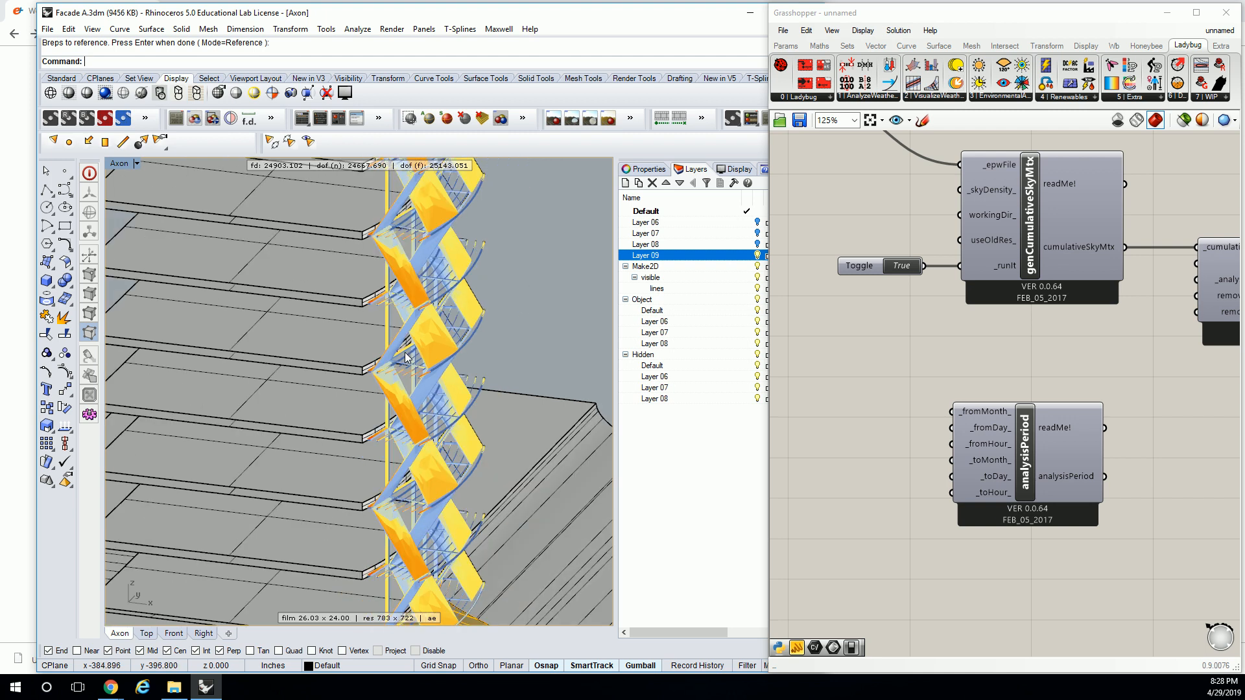
right_click_drag(447, 333, 393, 355)
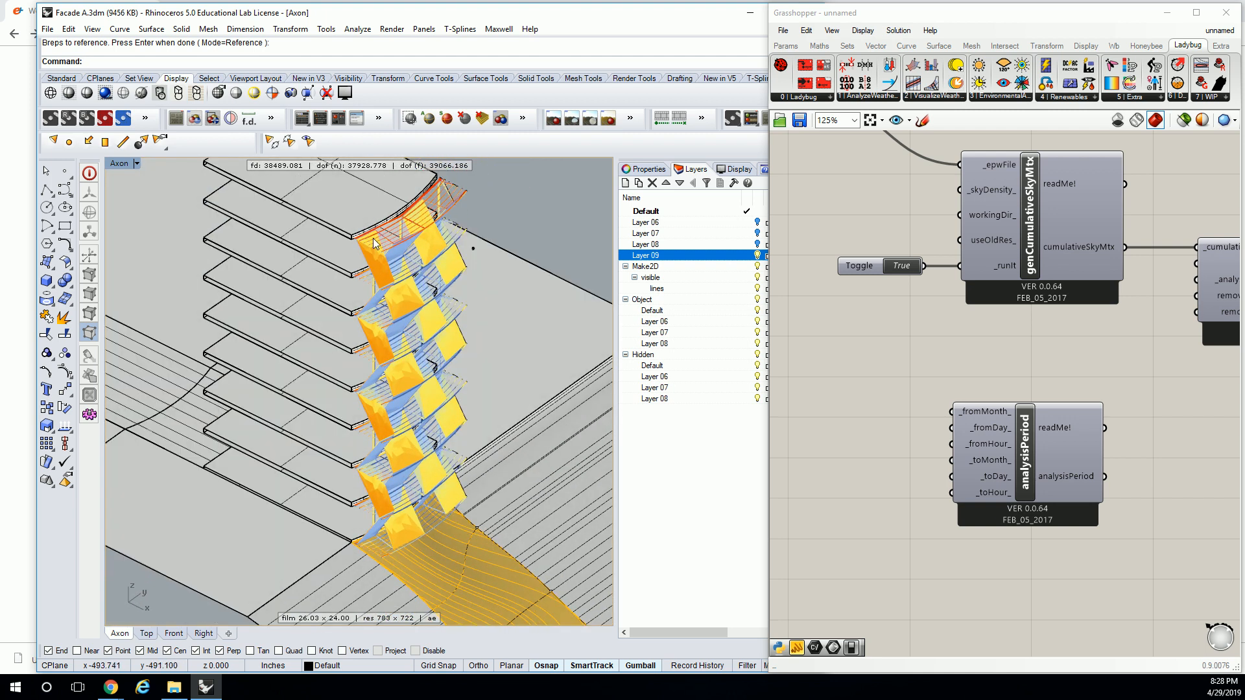
right_click_drag(447, 415, 390, 266)
mouse_move(383, 499)
right_mouse_down()
mouse_move(405, 443)
mouse_move(375, 503)
mouse_move(385, 259)
mouse_move(395, 353)
mouse_move(412, 359)
mouse_move(376, 484)
right_mouse_up()
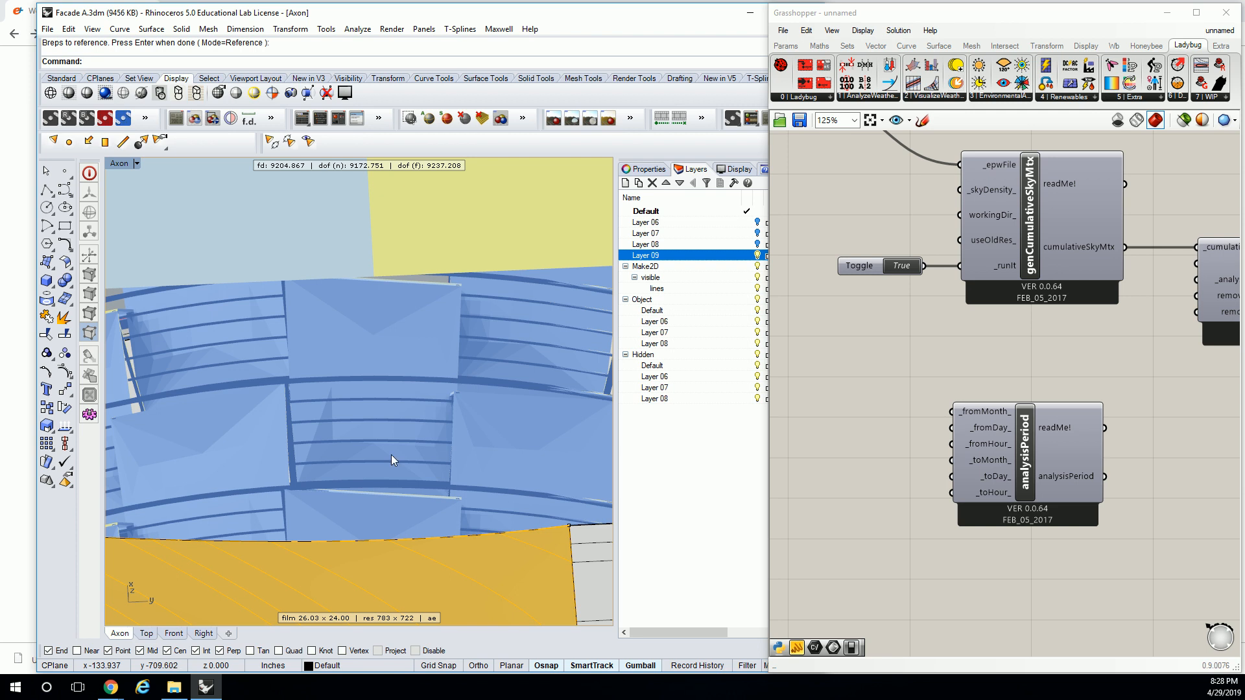
right_click_drag(379, 418, 411, 489)
scroll(440, 399, "down", 12)
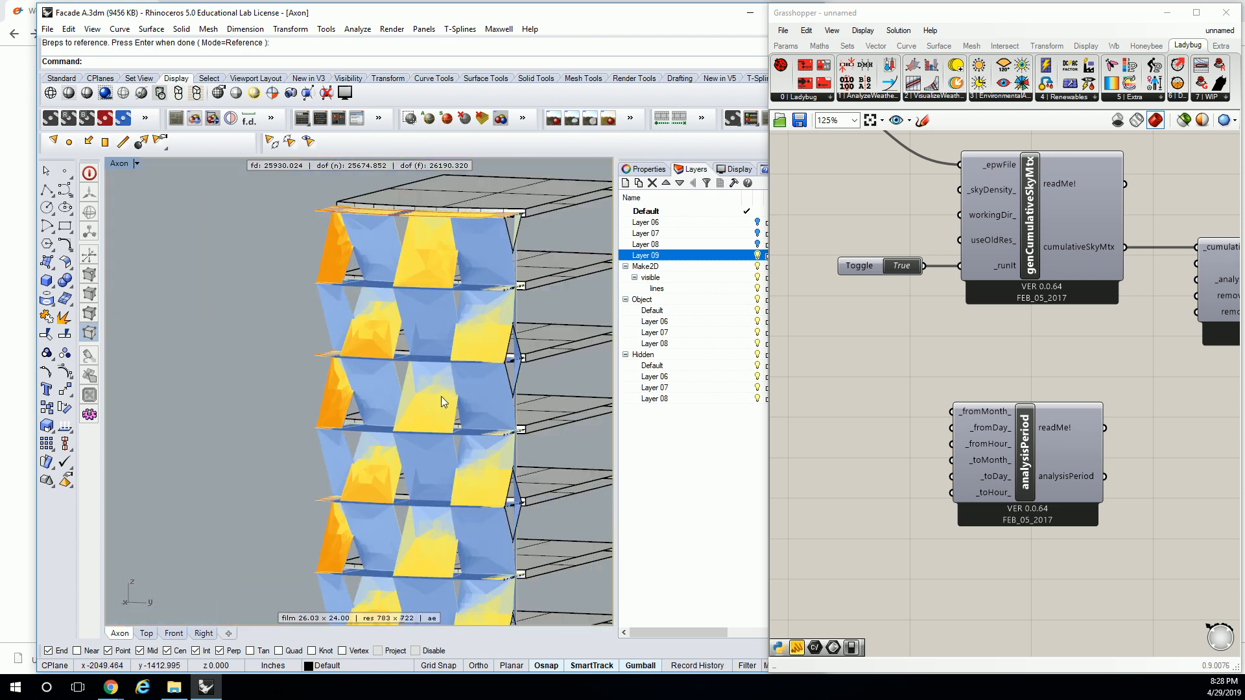
scroll(395, 370, "up", 6)
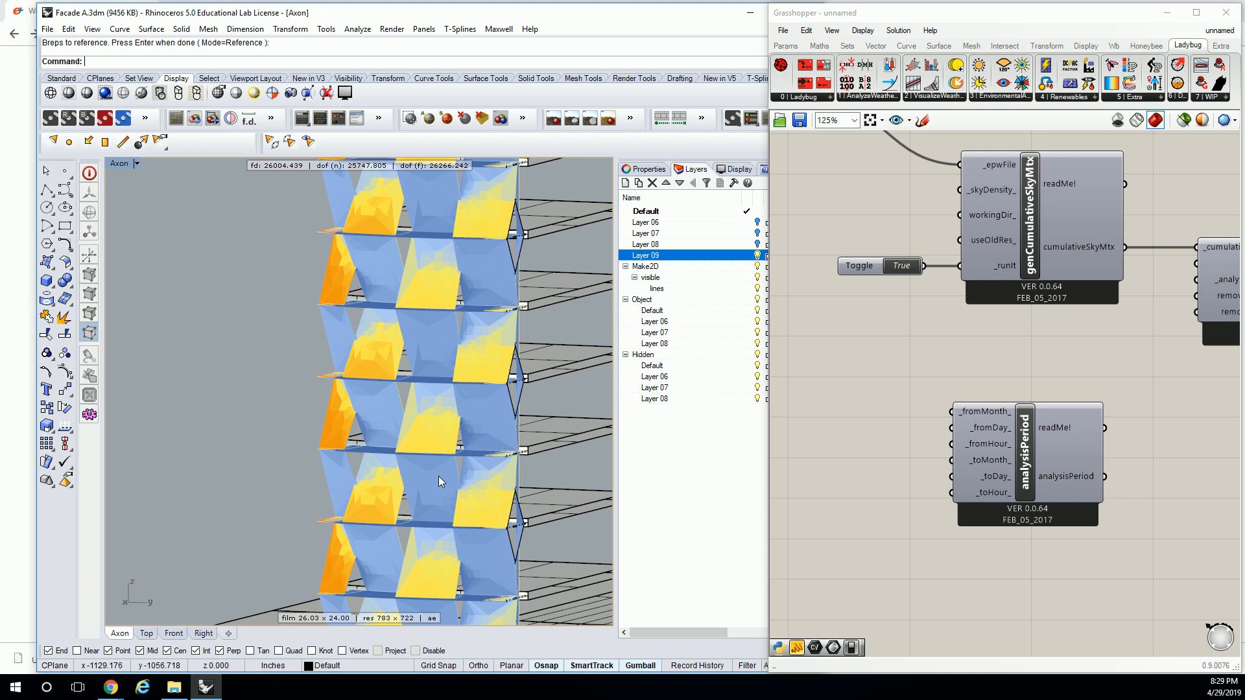
Move the analysisPeriod component up in Grasshopper so it sits closer below genCumulativeSkyMtx
right_click_drag(1089, 360, 1063, 331)
right_click_drag(1024, 385, 903, 355)
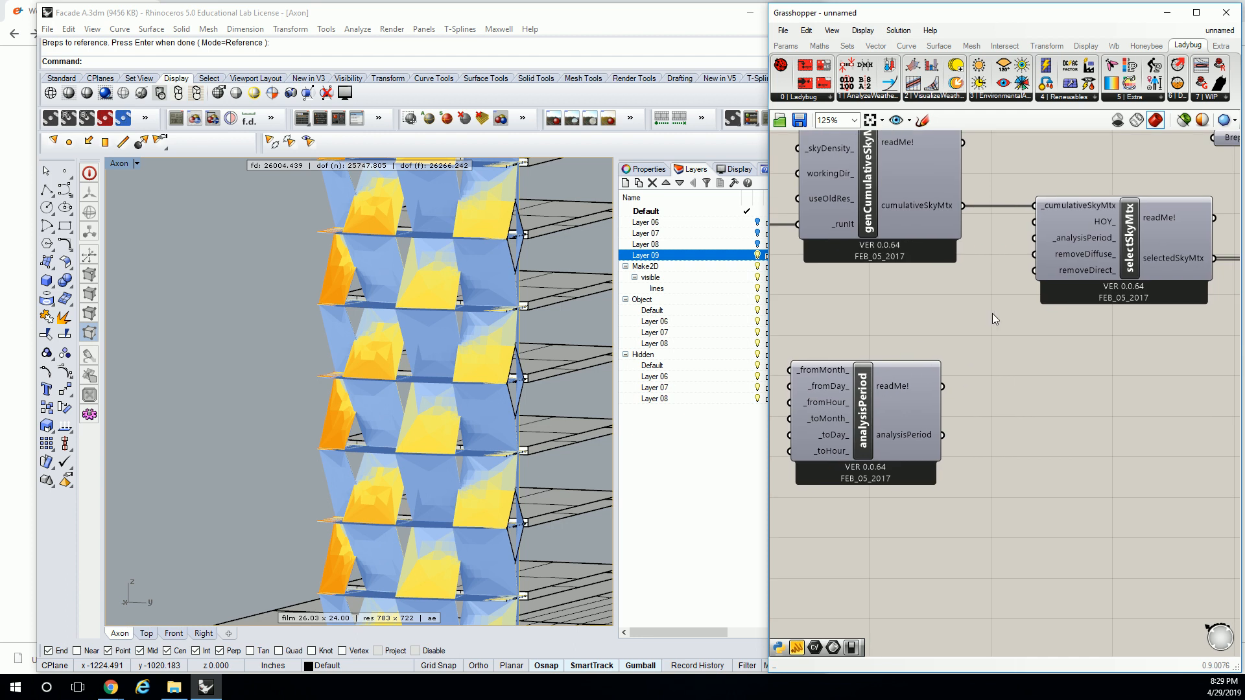
right_click_drag(810, 337, 880, 337)
left_click(955, 402)
left_click_drag(956, 402, 958, 363)
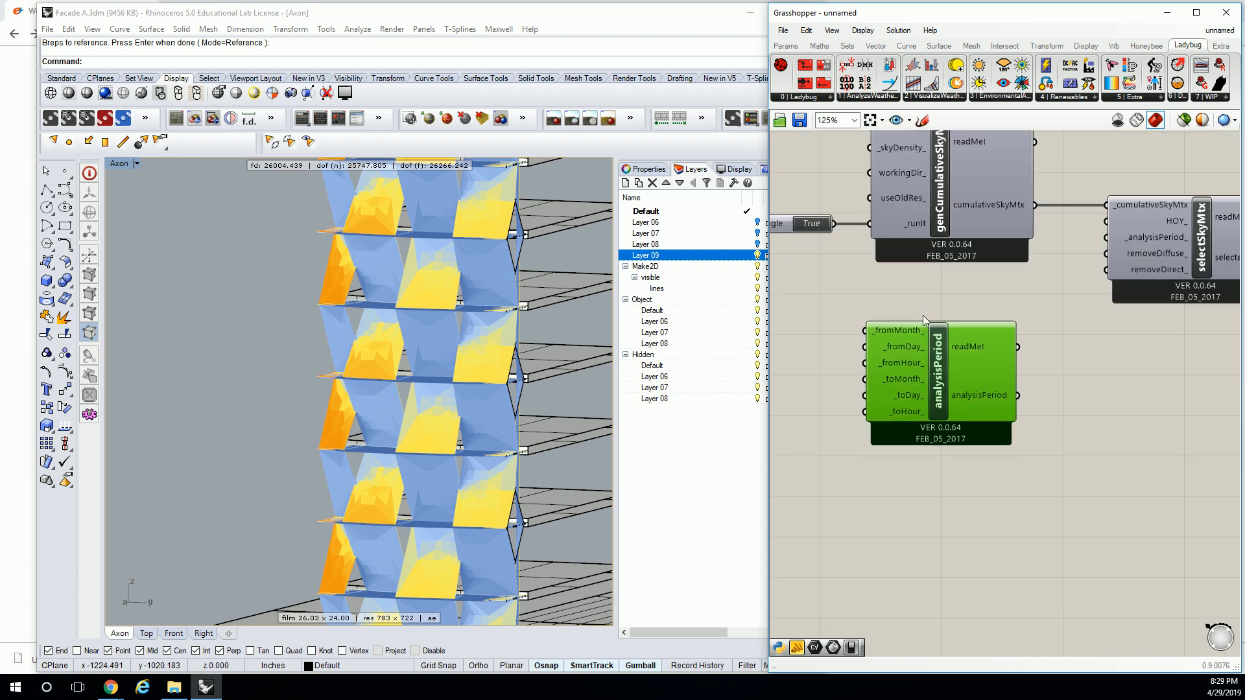
Set the radiationAnalysis _runIt toggle to False and connect the analysisPeriod output to selectSkyMtx's _analysisPeriod_ input
right_click_drag(1102, 308, 1010, 337)
left_click(1148, 348)
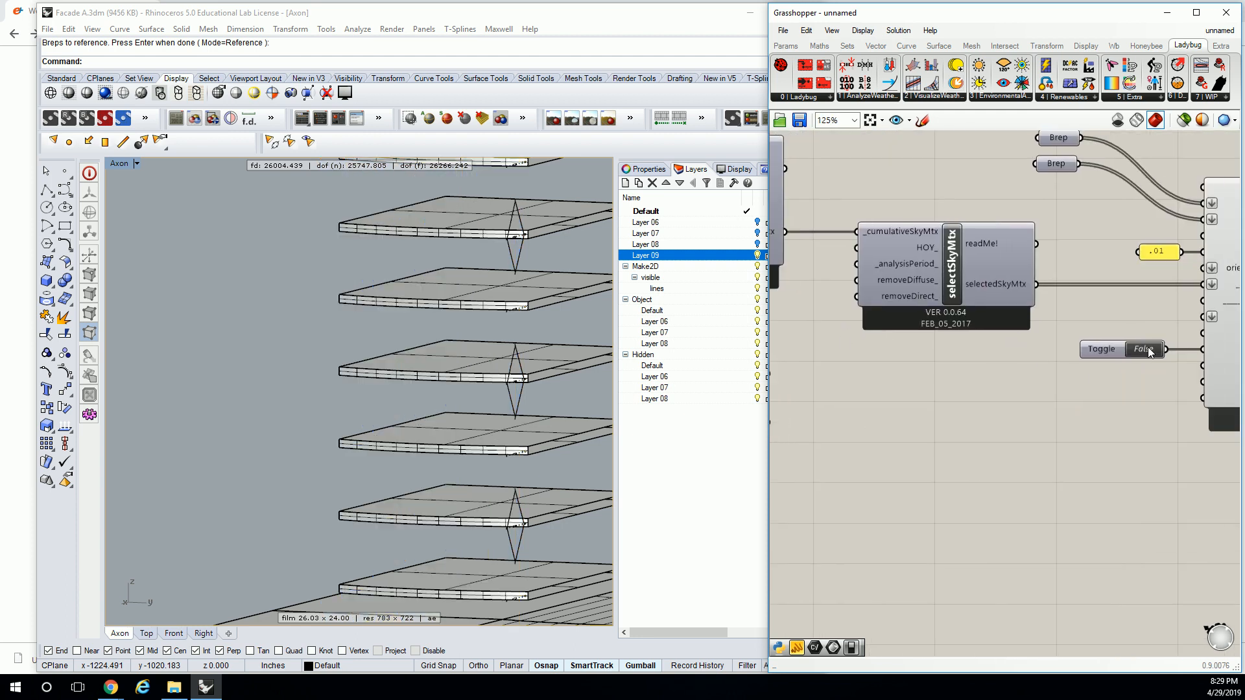
scroll(1064, 377, "down", 2)
right_click_drag(897, 388, 1070, 374)
scroll(1069, 375, "up", 2)
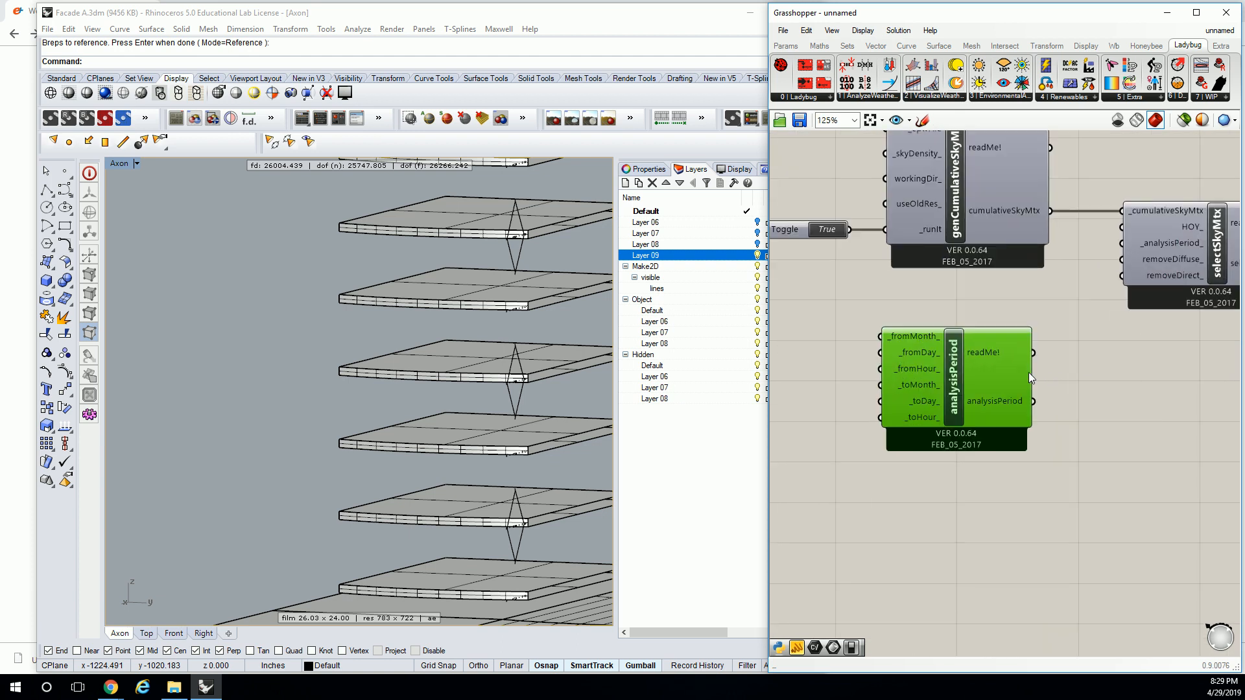
left_click_drag(1032, 400, 1121, 243)
right_click_drag(953, 323, 1073, 302)
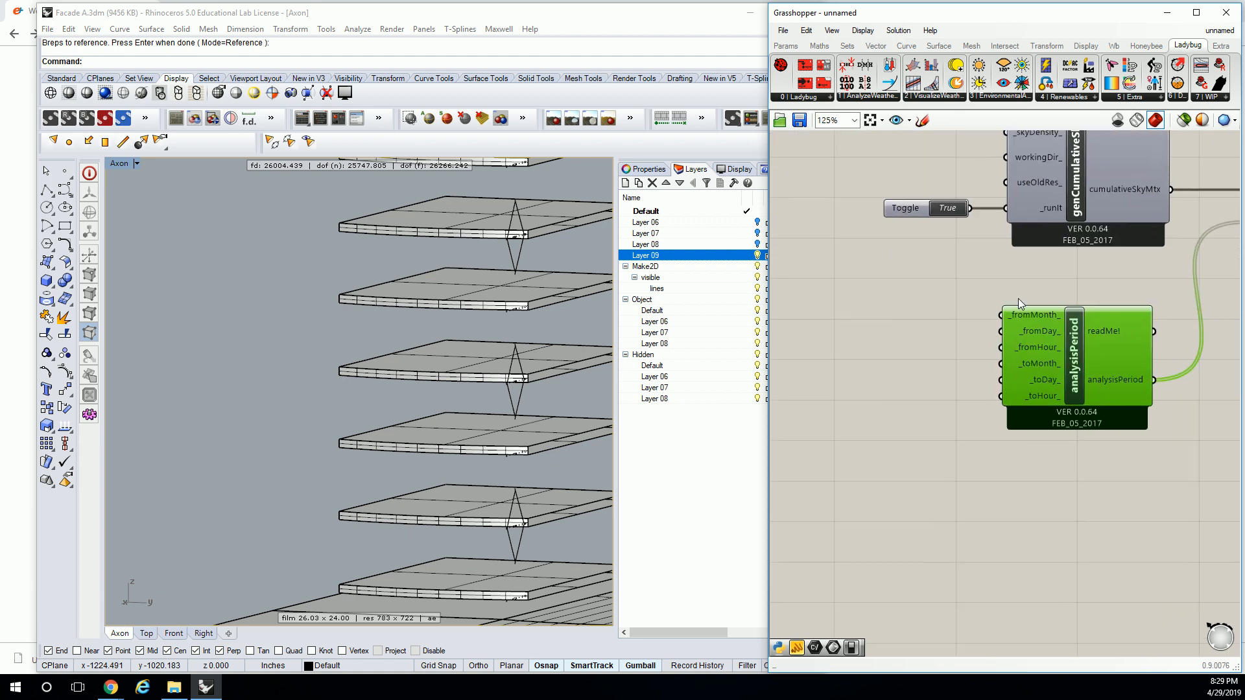
left_click(902, 307)
left_click(785, 46)
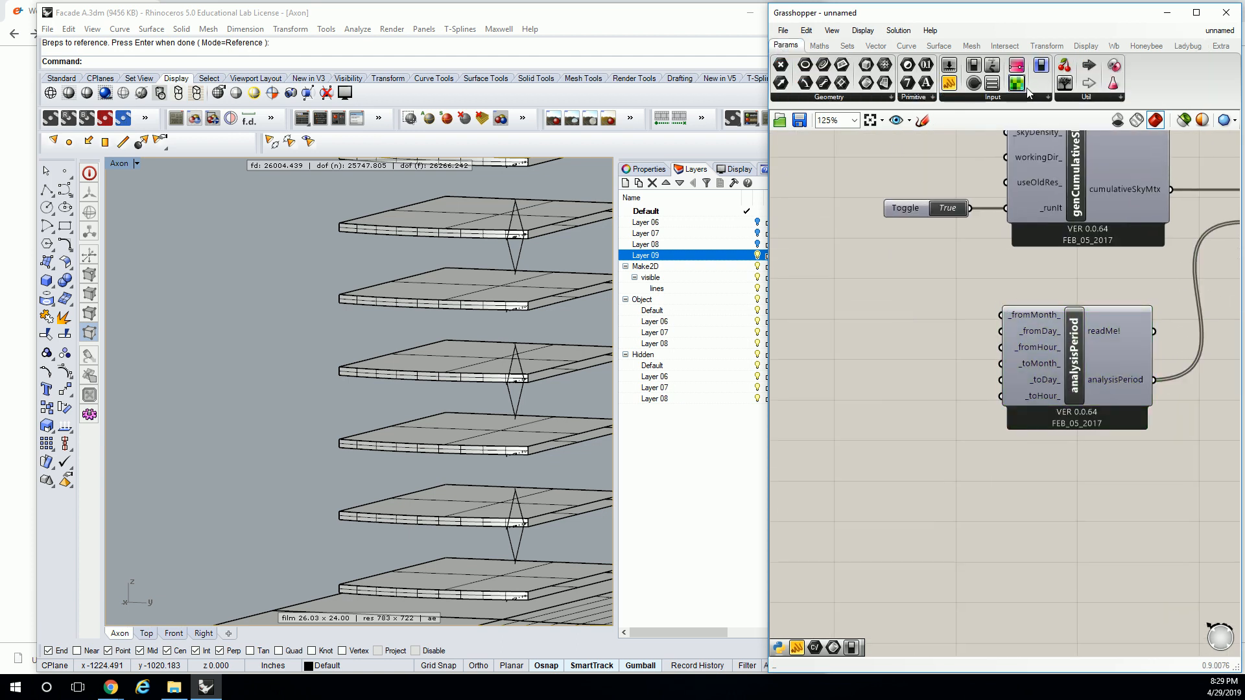
left_click_drag(951, 88, 925, 281)
key("Delete")
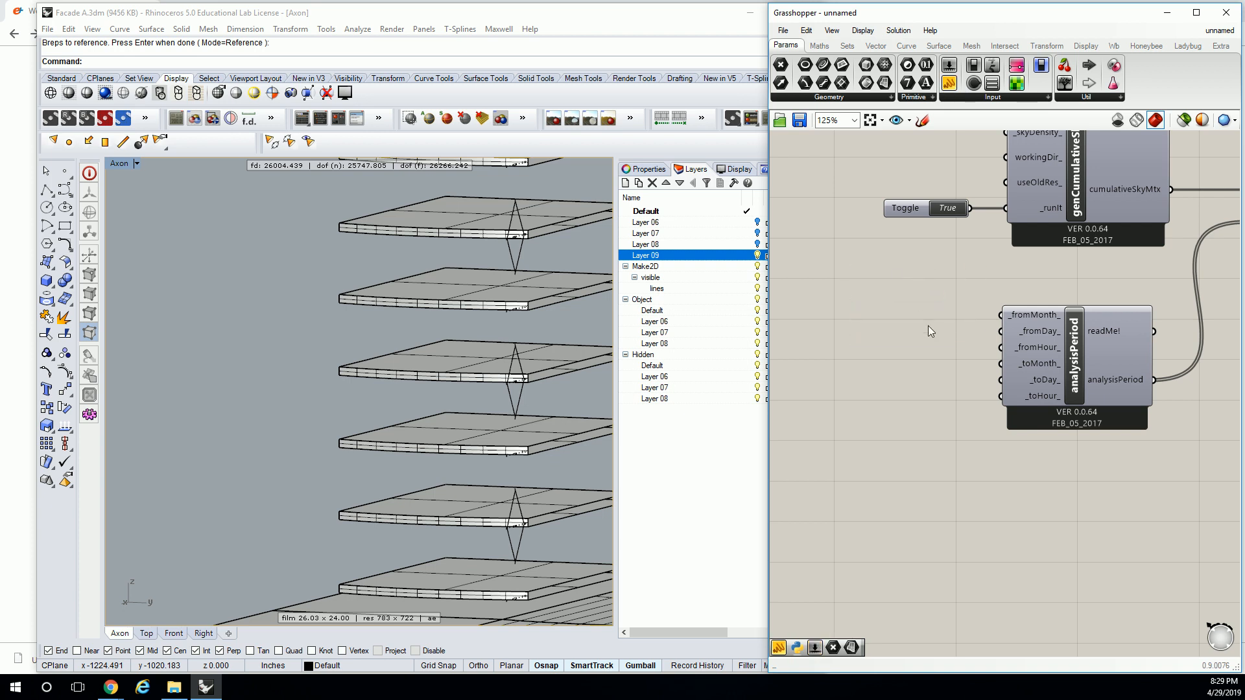
Create an integer number slider ranging from 0 to 12 beside analysisPeriod and place a duplicate below it
double_click(927, 319)
type("0<1")
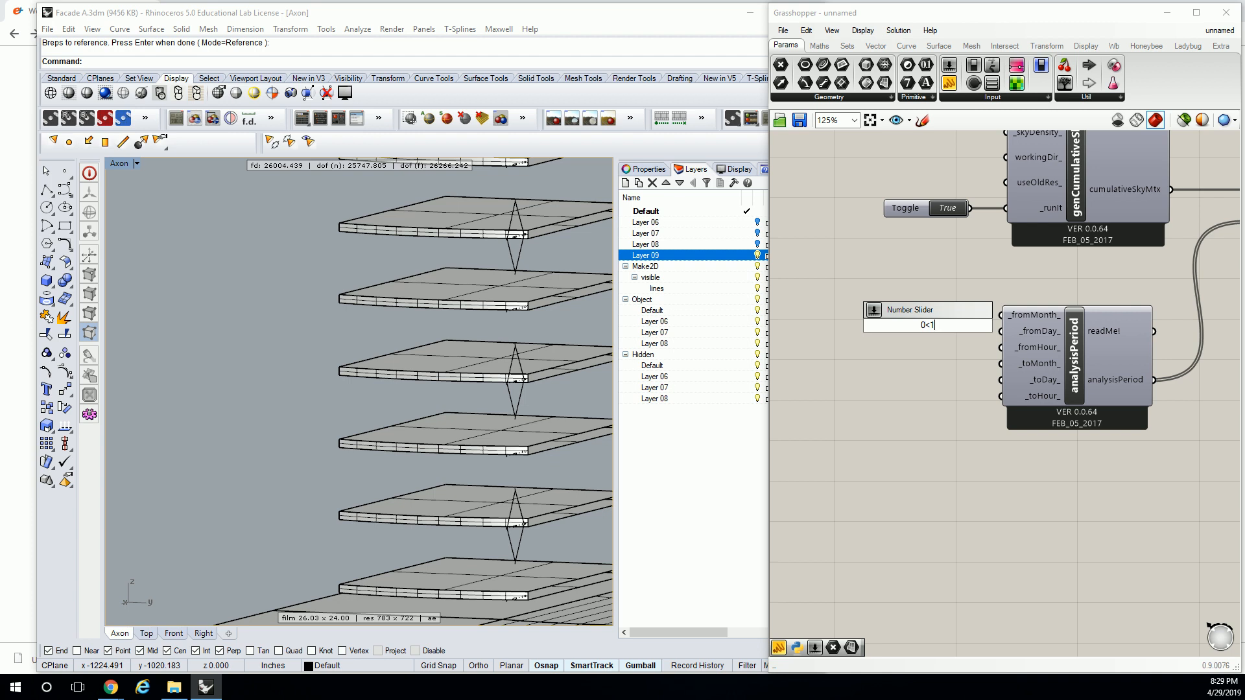
key("Return")
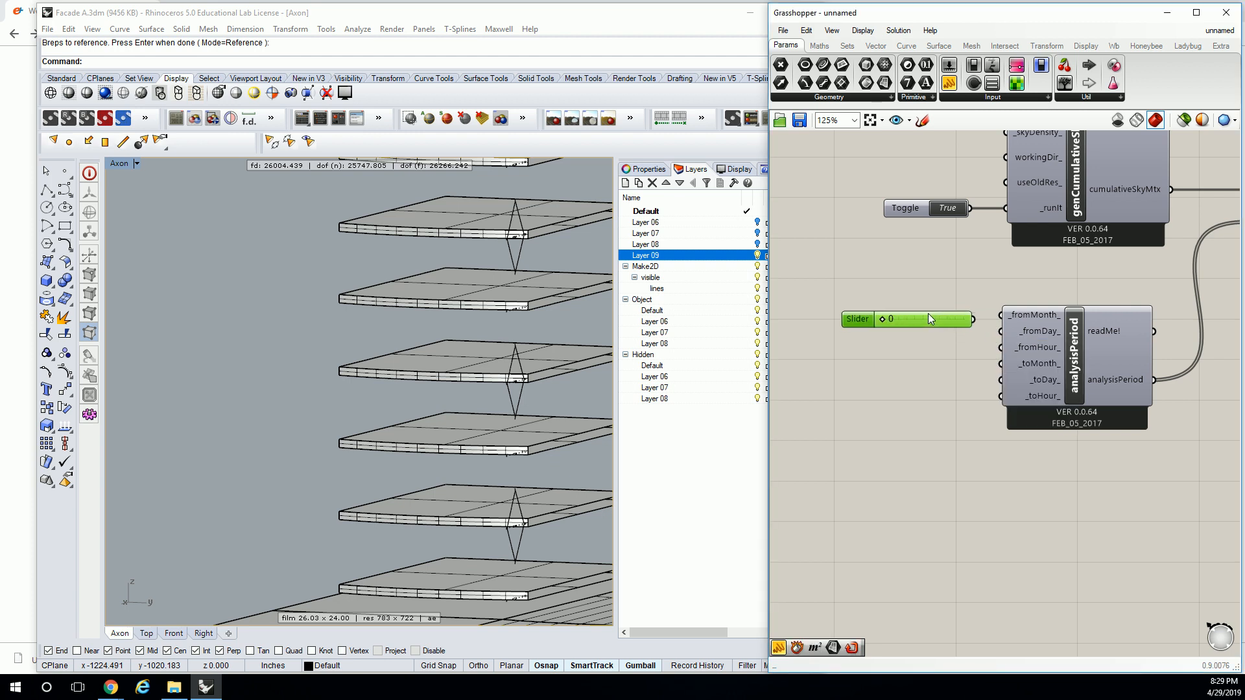
left_click_drag(945, 314, 941, 367, "alt")
Connect the two sliders to analysisPeriod's _fromMonth_ and _toMonth_ inputs, set to 5 and 6 respectively
left_click_drag(971, 316, 1001, 315)
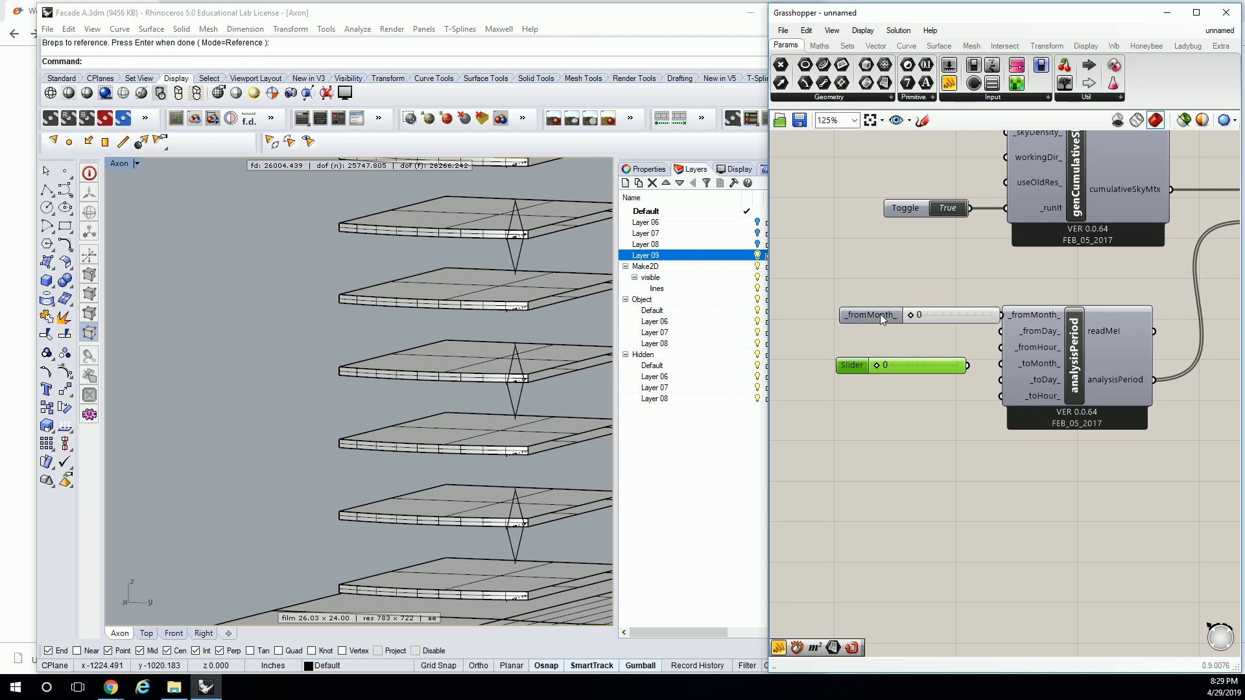
left_click_drag(883, 314, 859, 314)
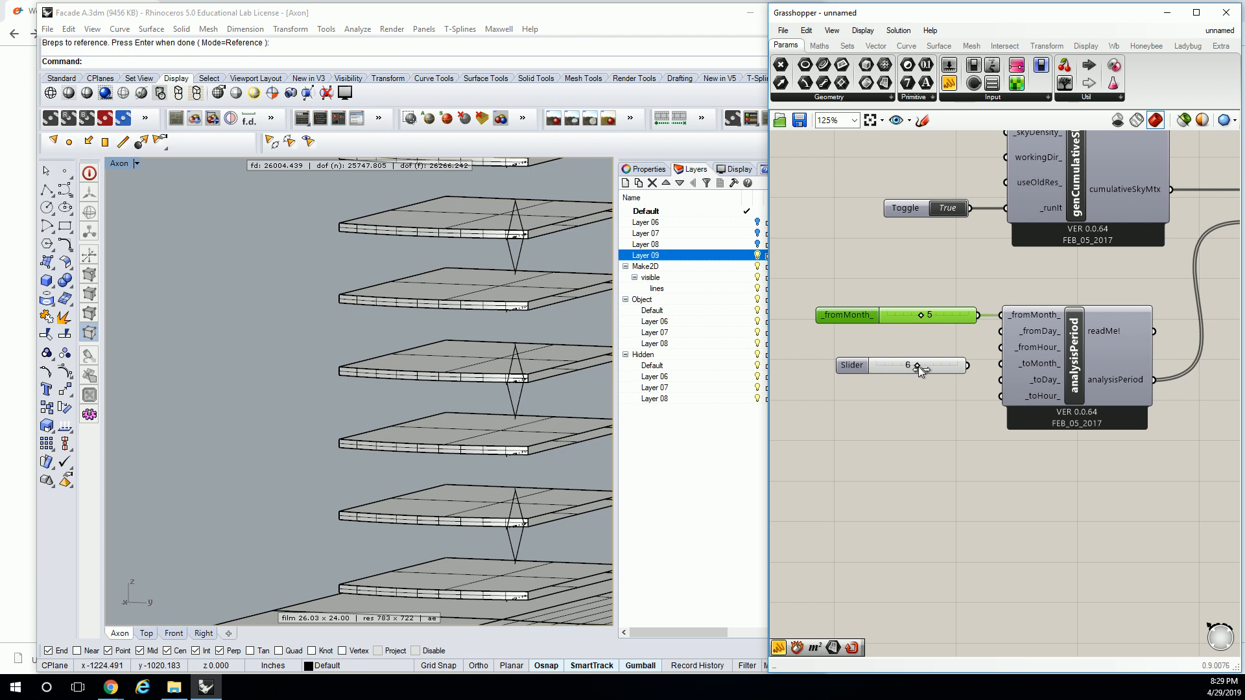
mouse_move(967, 365)
left_mouse_down()
mouse_move(1000, 364)
mouse_move(950, 367)
left_mouse_up()
left_click(923, 329)
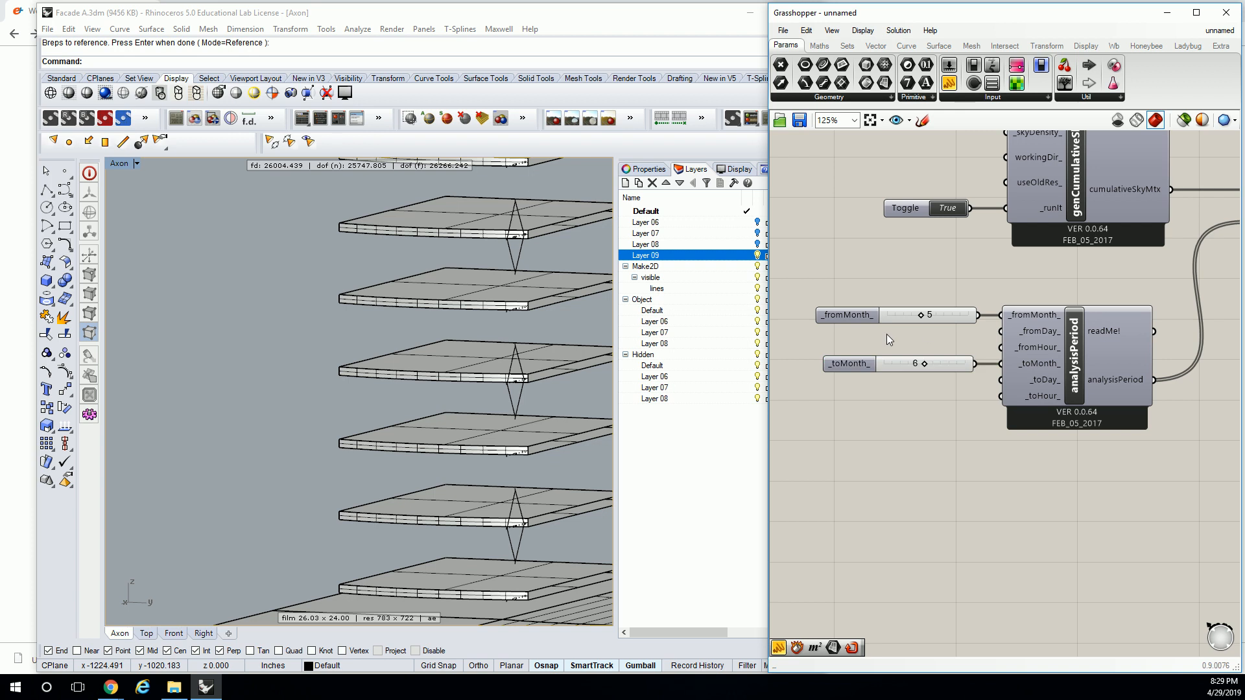
Add an integer day slider set to 14 and connect it to analysisPeriod's _fromDay_ and _toDay_ inputs, spacing the sliders apart
double_click(888, 333)
type("0")
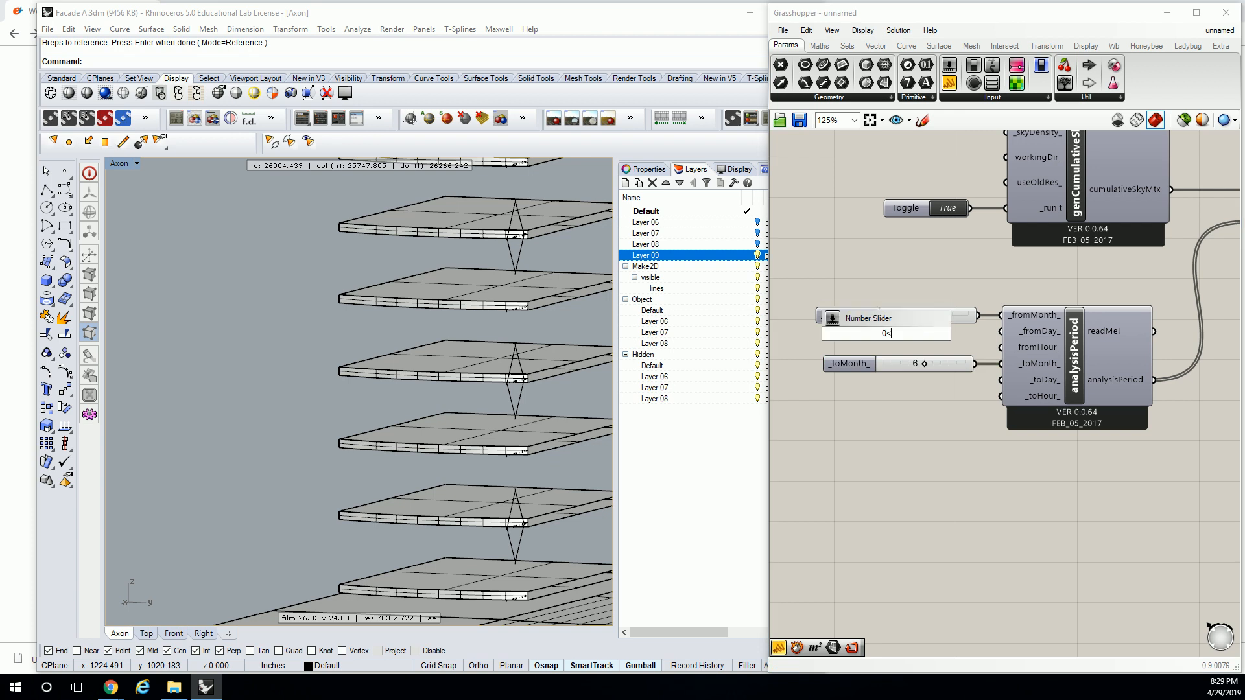
type("<3")
key("Return")
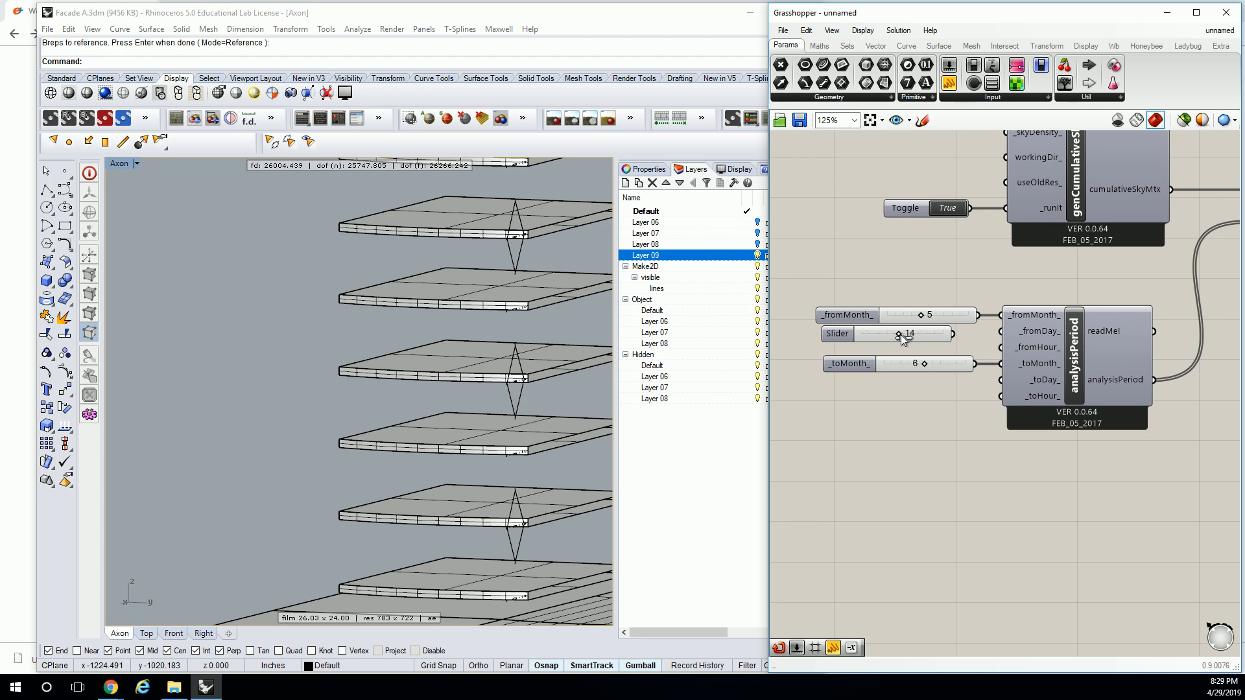
left_click_drag(952, 334, 1004, 337)
mouse_move(876, 319)
left_mouse_down()
mouse_move(873, 307)
mouse_move(862, 324)
left_mouse_up()
left_click_drag(971, 325, 951, 368)
Add an integer hour slider set to 10 and connect it to analysisPeriod's _fromHour_ input
double_click(898, 346)
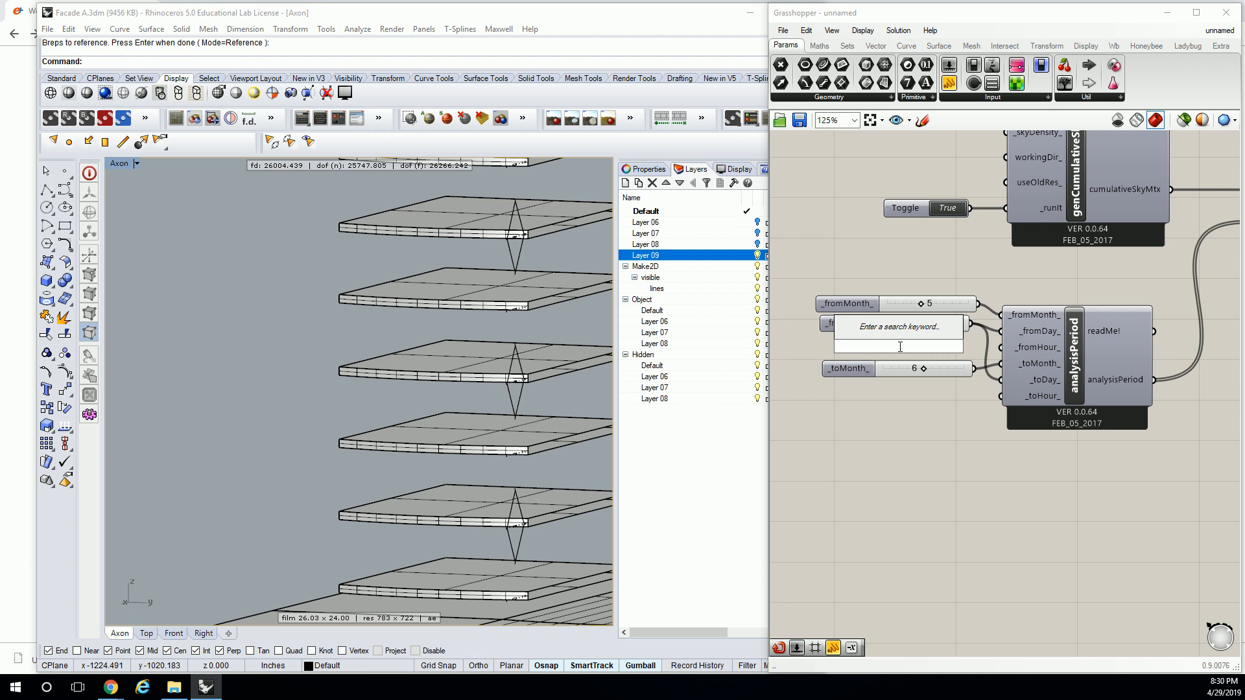
type("0<2")
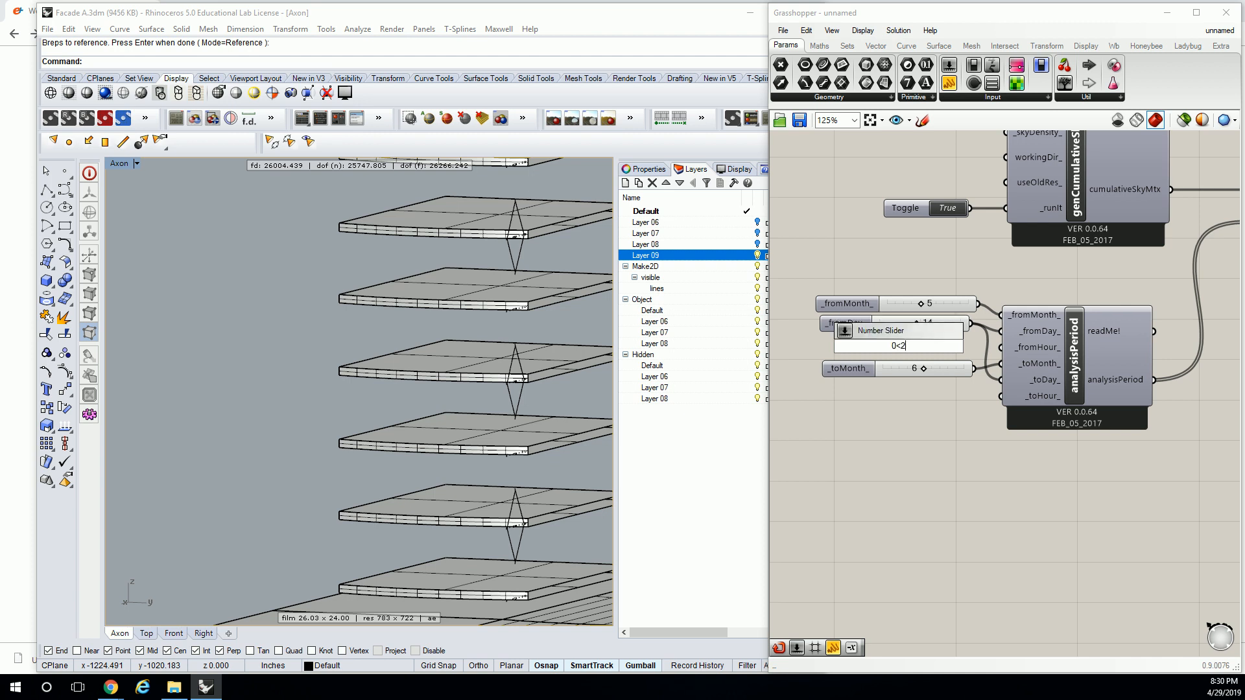
type("<")
key("Return")
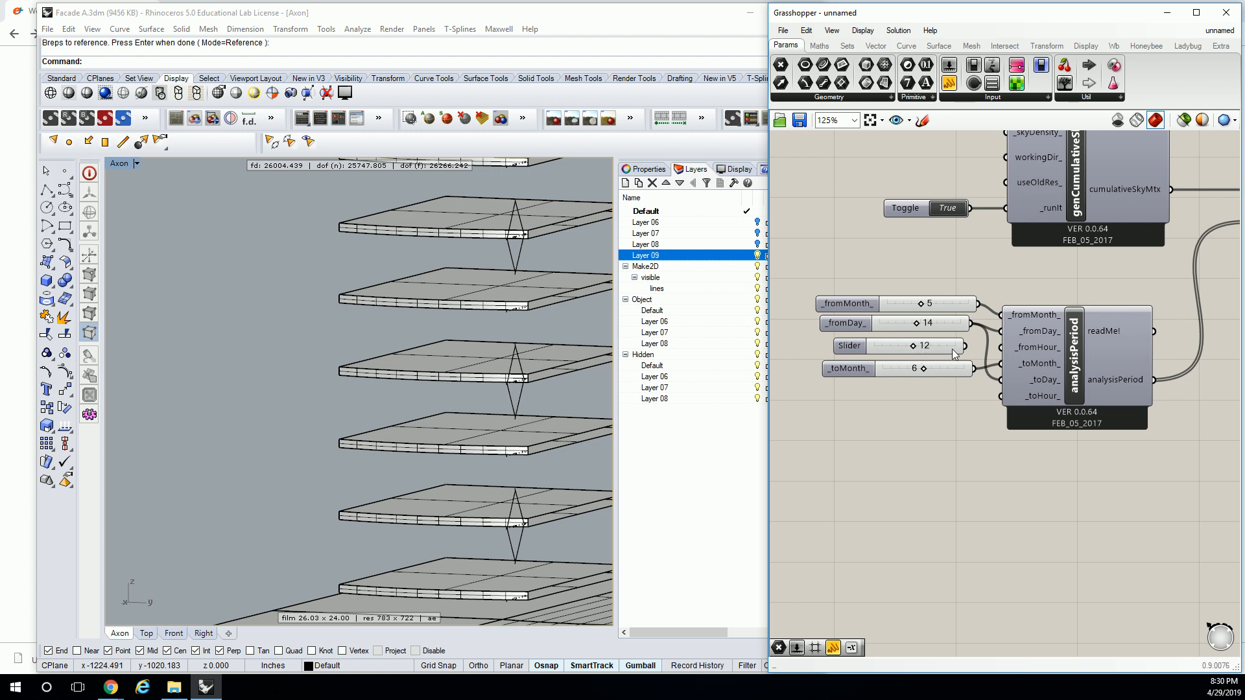
left_click_drag(915, 351, 907, 351)
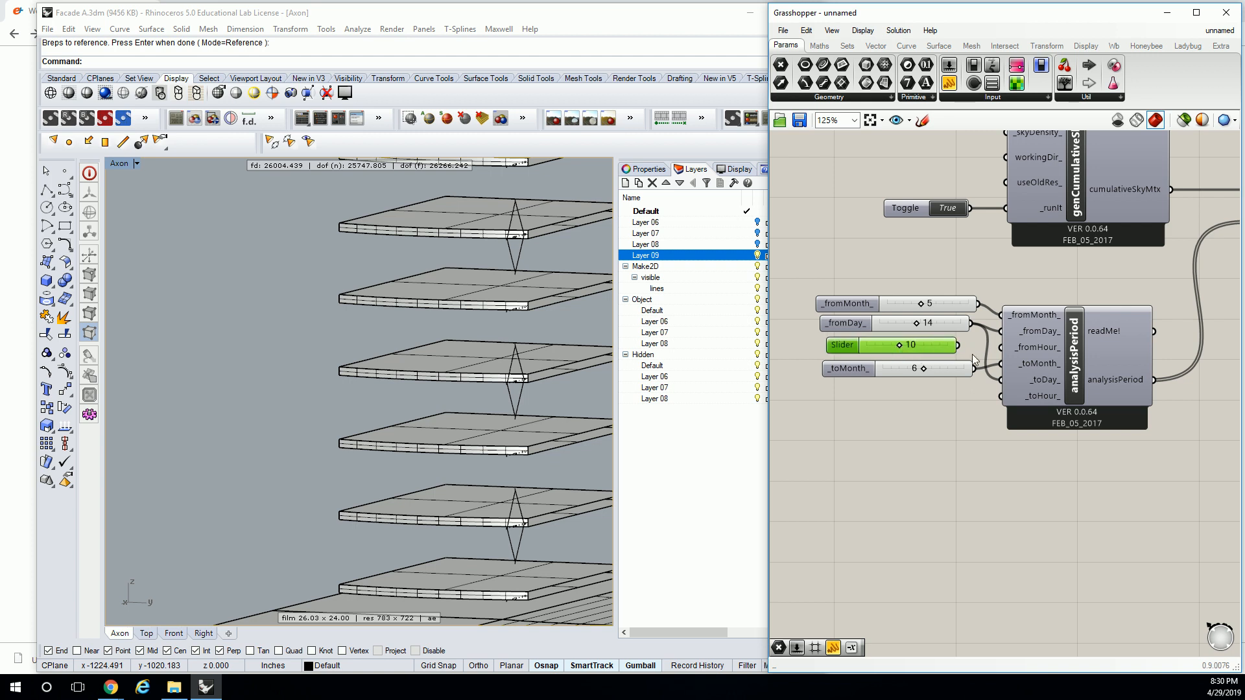
left_click_drag(982, 347, 1006, 405)
Duplicate the hour slider, set the copy to 14, and connect it to the _toHour_ input
key("ctrl+c")
key("ctrl+v")
left_click_drag(908, 386, 920, 391)
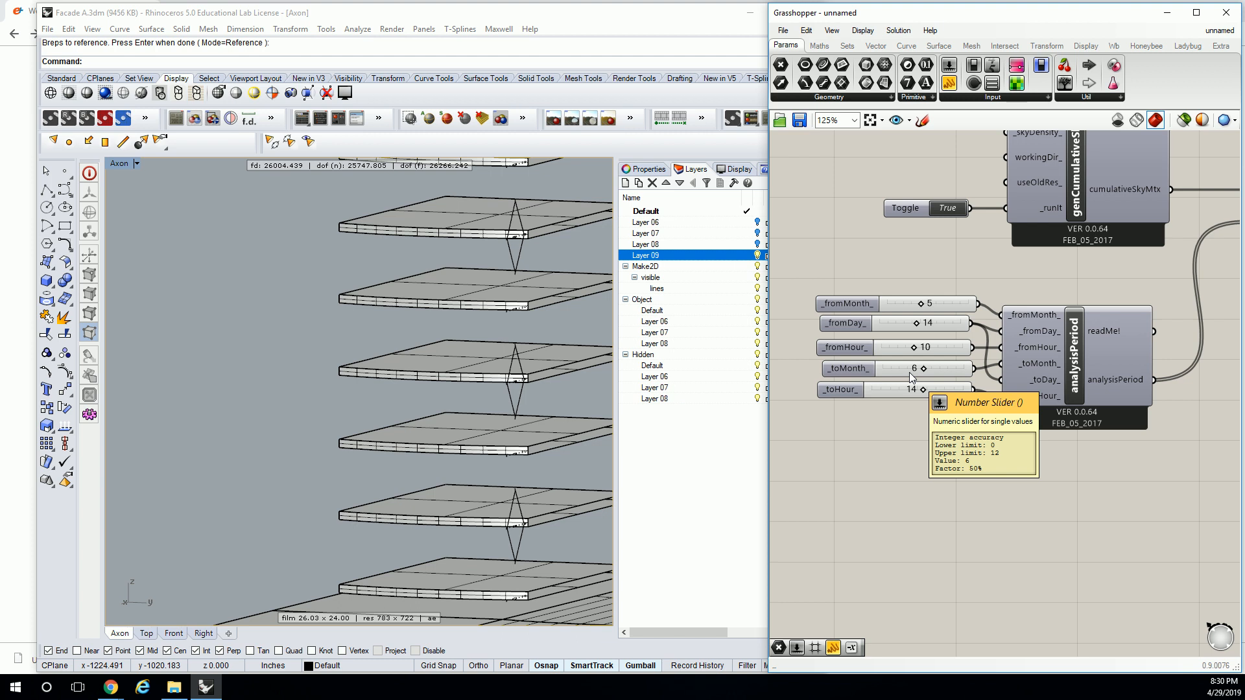
Show the Ladybug components and widen the Grasshopper window so the whole selectSkyMtx component fits in view
scroll(905, 277, "down", 2)
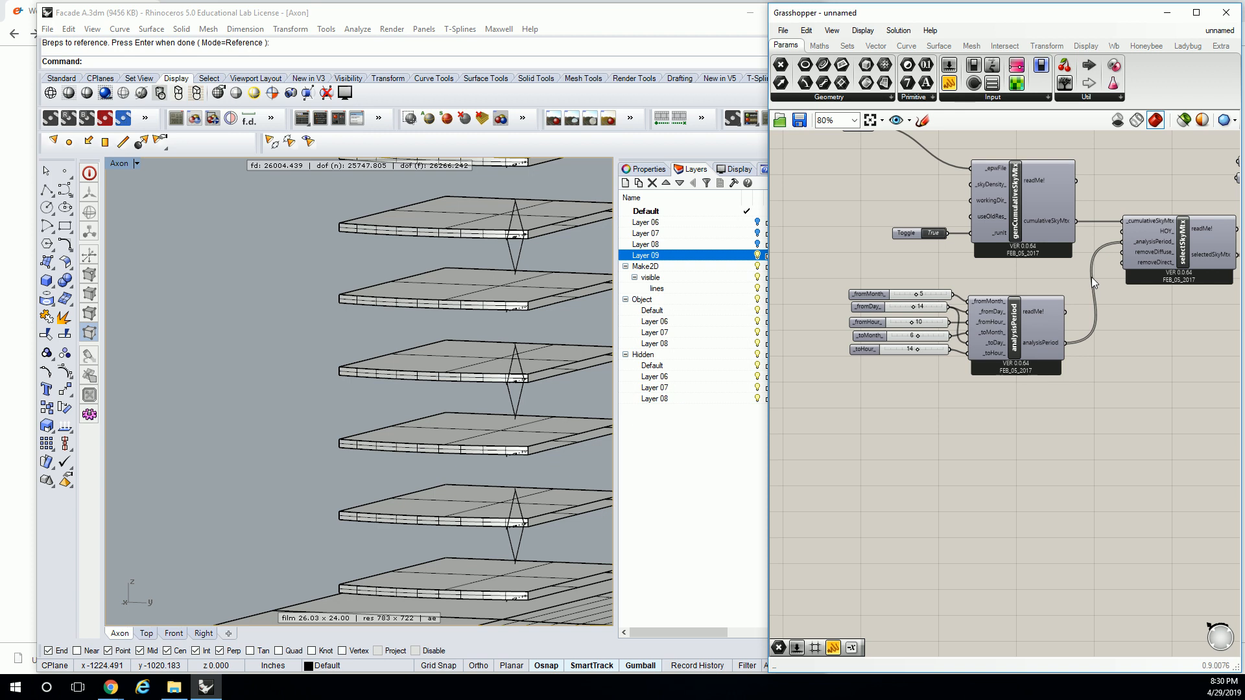
scroll(1018, 333, "up", 2)
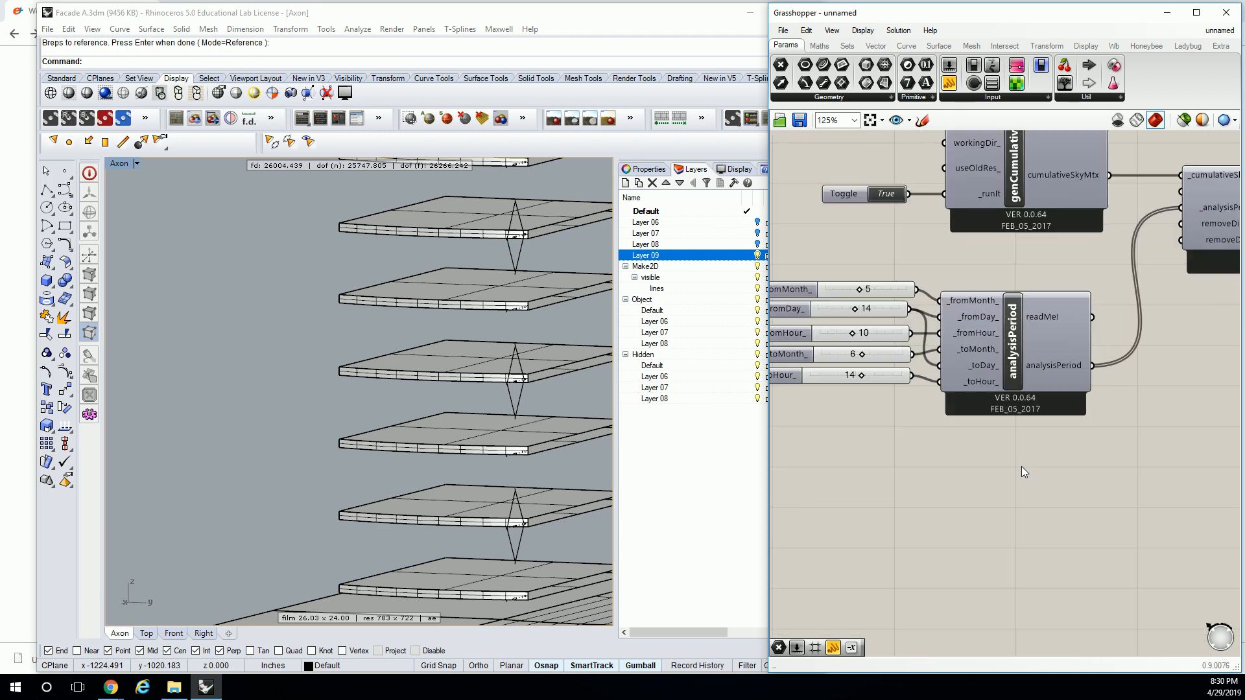
left_click(1184, 45)
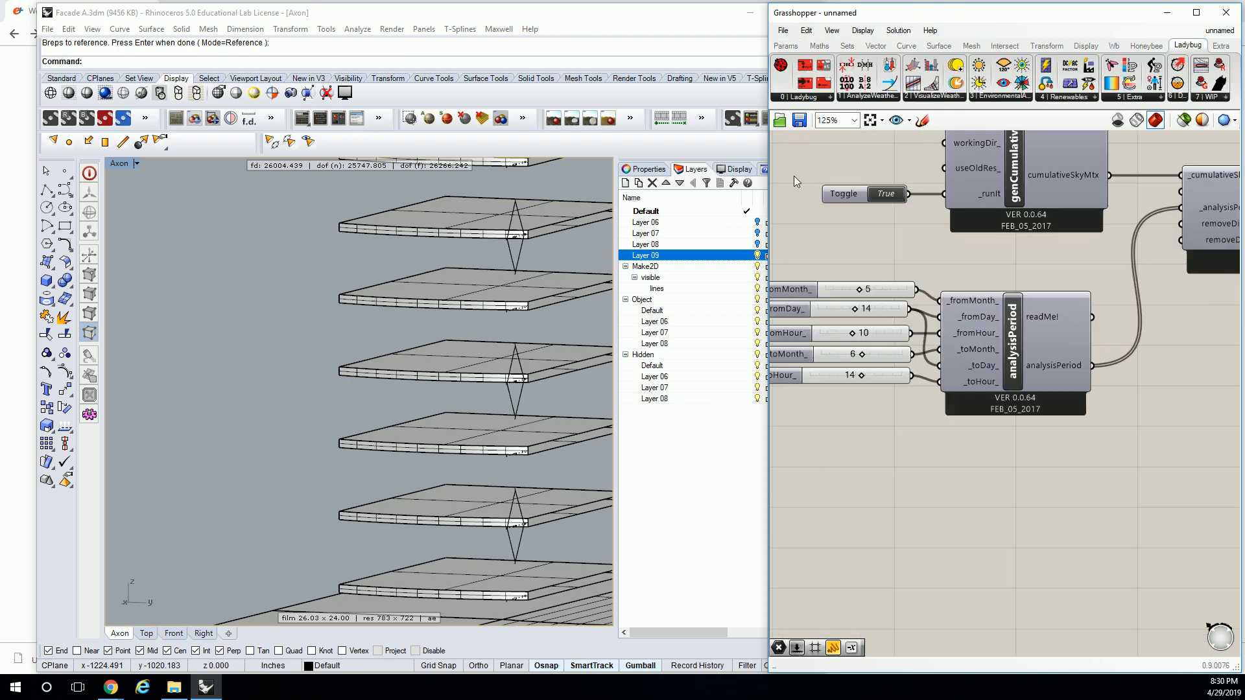
left_click_drag(767, 162, 529, 162)
Search for the Ladybug Analysis Period component by the keyword "period" and locate it among the AnalyzeWeatherData components
double_click(997, 407)
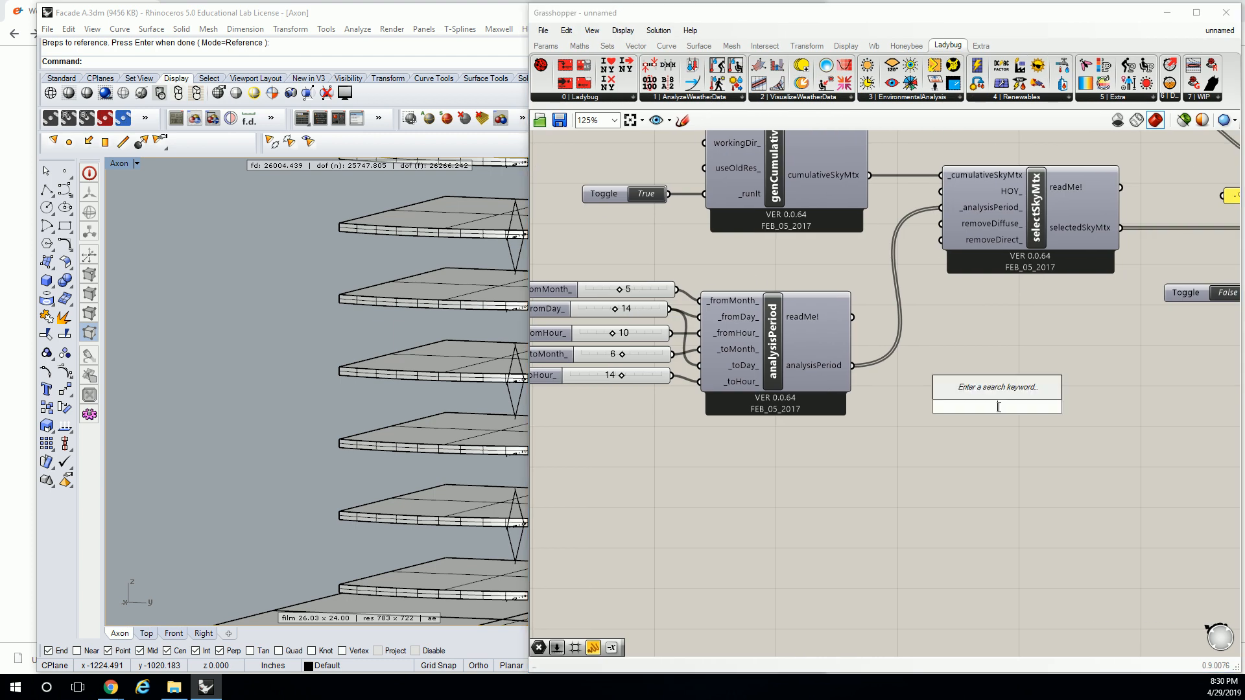
type("l")
key("BackSpace")
type("pna")
key("BackSpace")
key("BackSpace")
type("eriod")
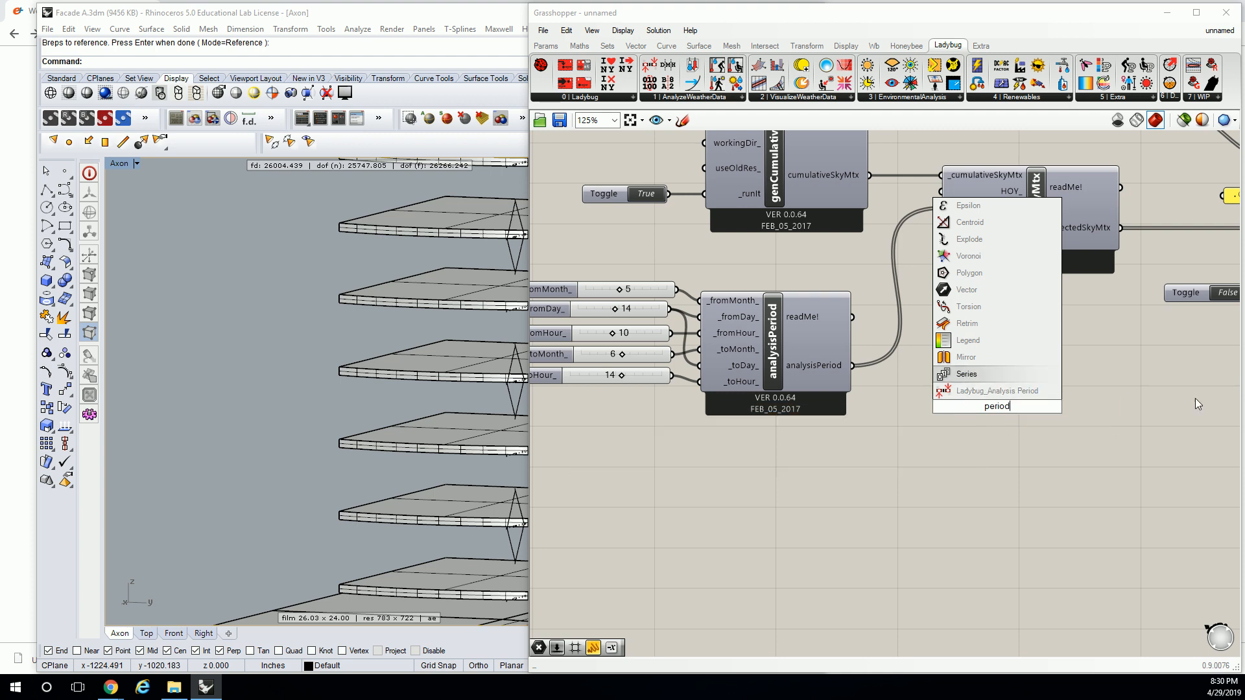
left_click(680, 96)
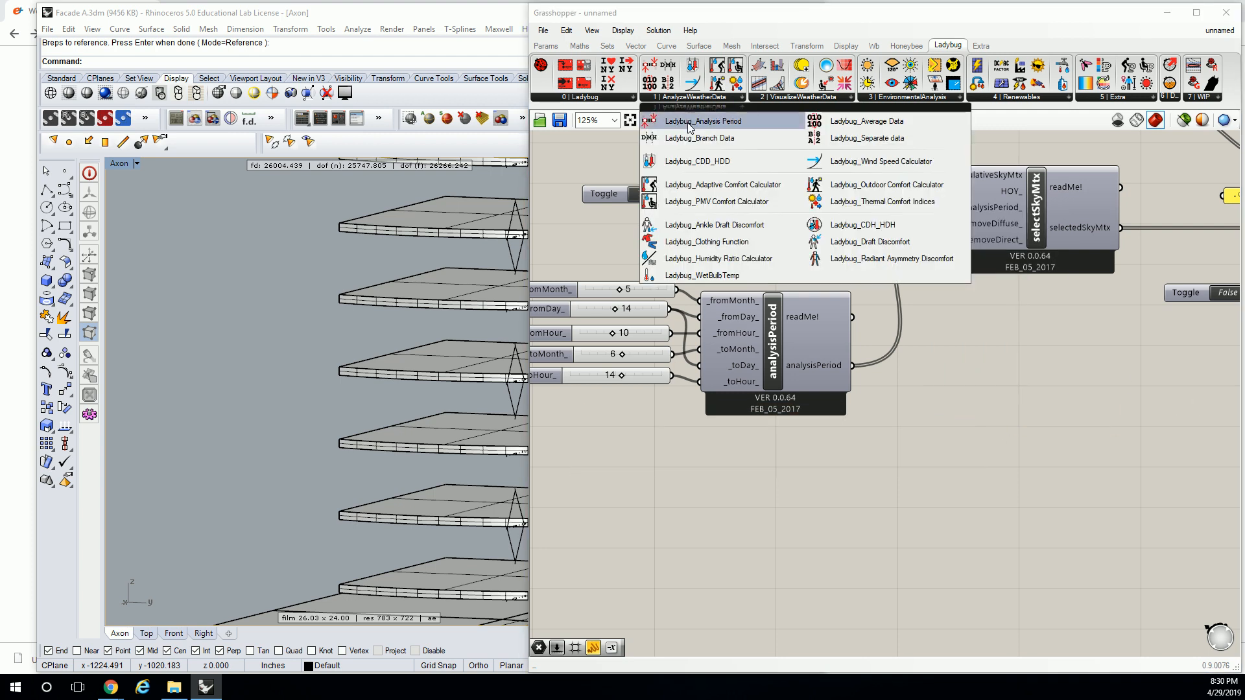
Set the radiationAnalysis _runIt toggle to True to rerun the analysis for the chosen period
right_click_drag(816, 365, 947, 377)
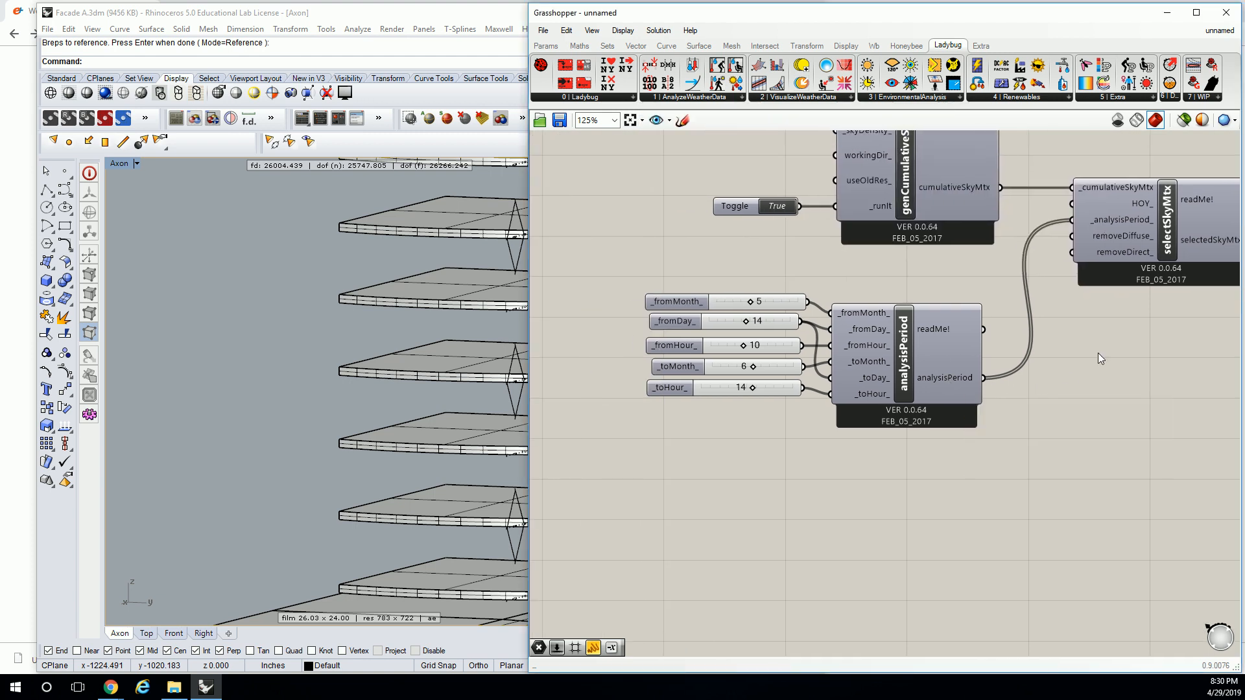
scroll(1085, 363, "down", 2)
right_click_drag(1064, 356, 967, 367)
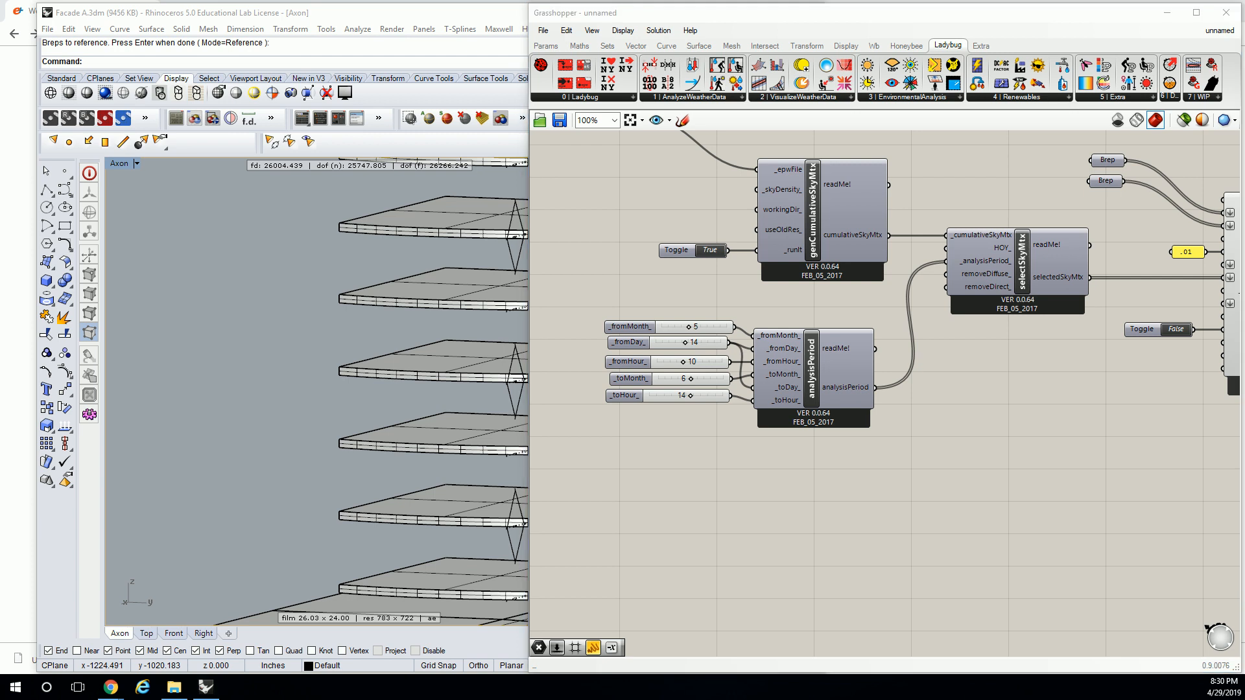
right_click_drag(1141, 362, 953, 382)
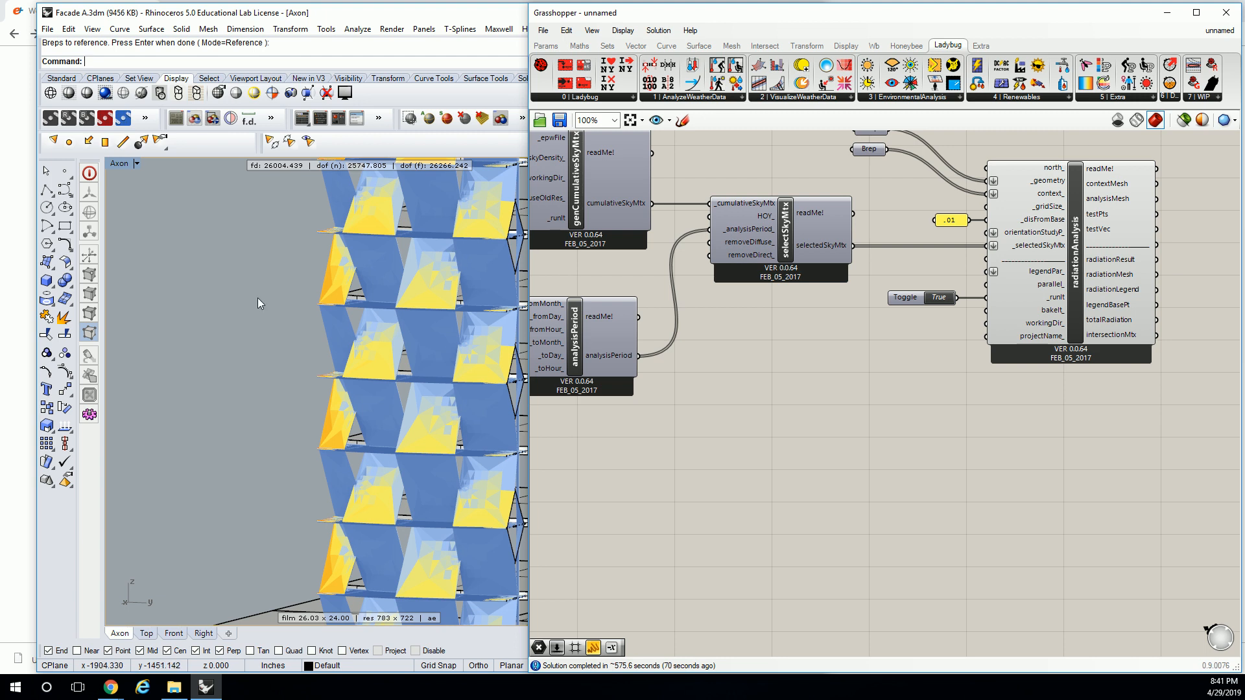
Examine the updated radiation colours across the facade and read the description of radiationAnalysis's bakeIt_ input
scroll(286, 310, "down", 3)
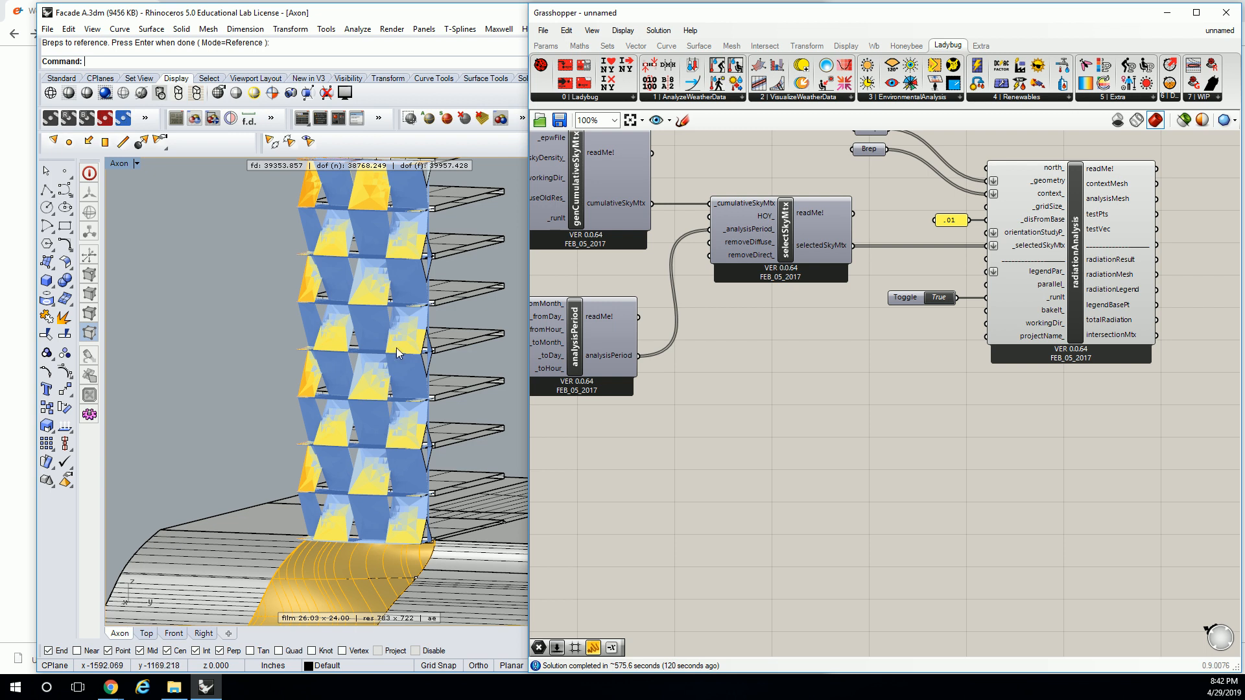
scroll(1056, 306, "up", 1)
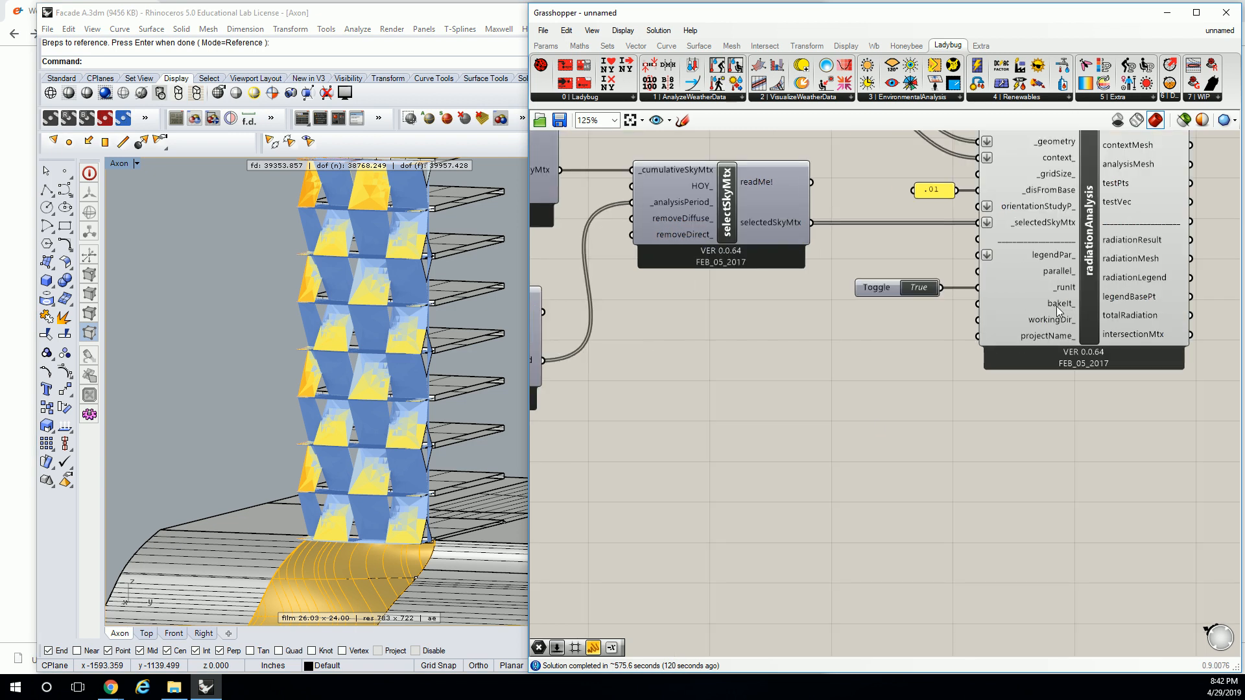
mouse_move(1056, 306)
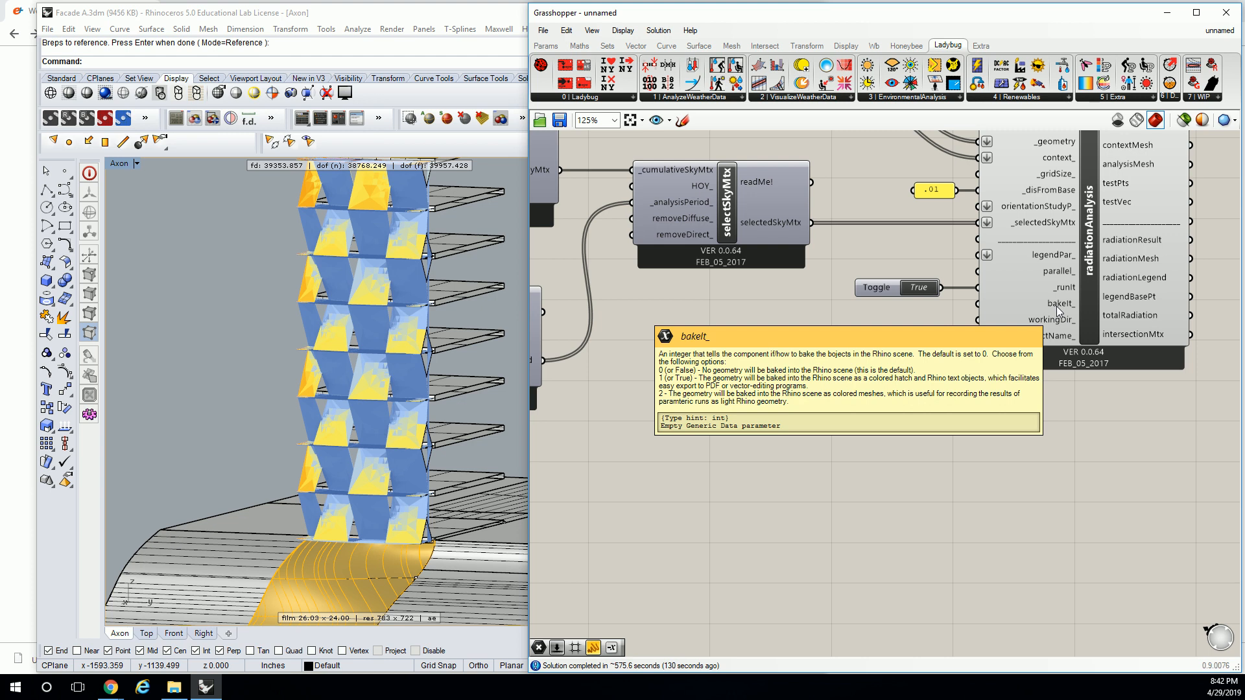